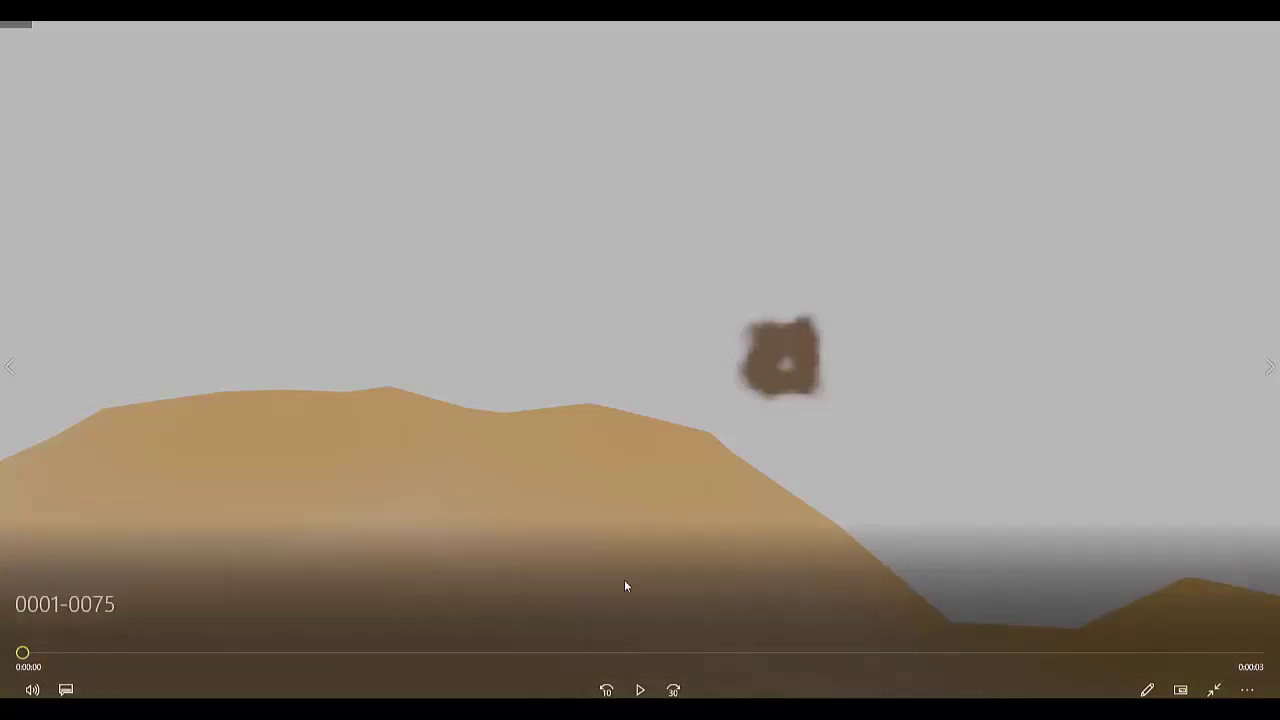
Play the rendered 0001-0075 dust-burst preview clip in the video player
click(640, 686)
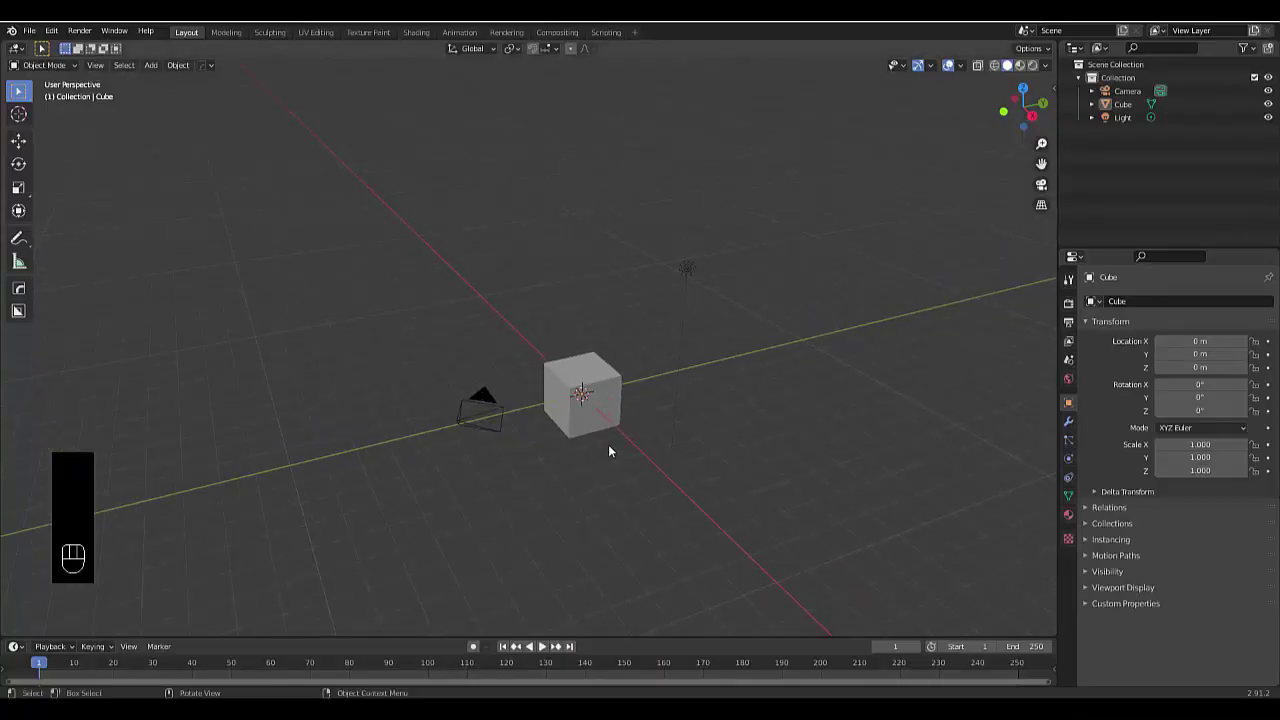
Apply Quick Smoke to the default cube, adding a Smoke Domain, and view from the front
middle_drag(609, 451, 589, 344)
click(589, 344)
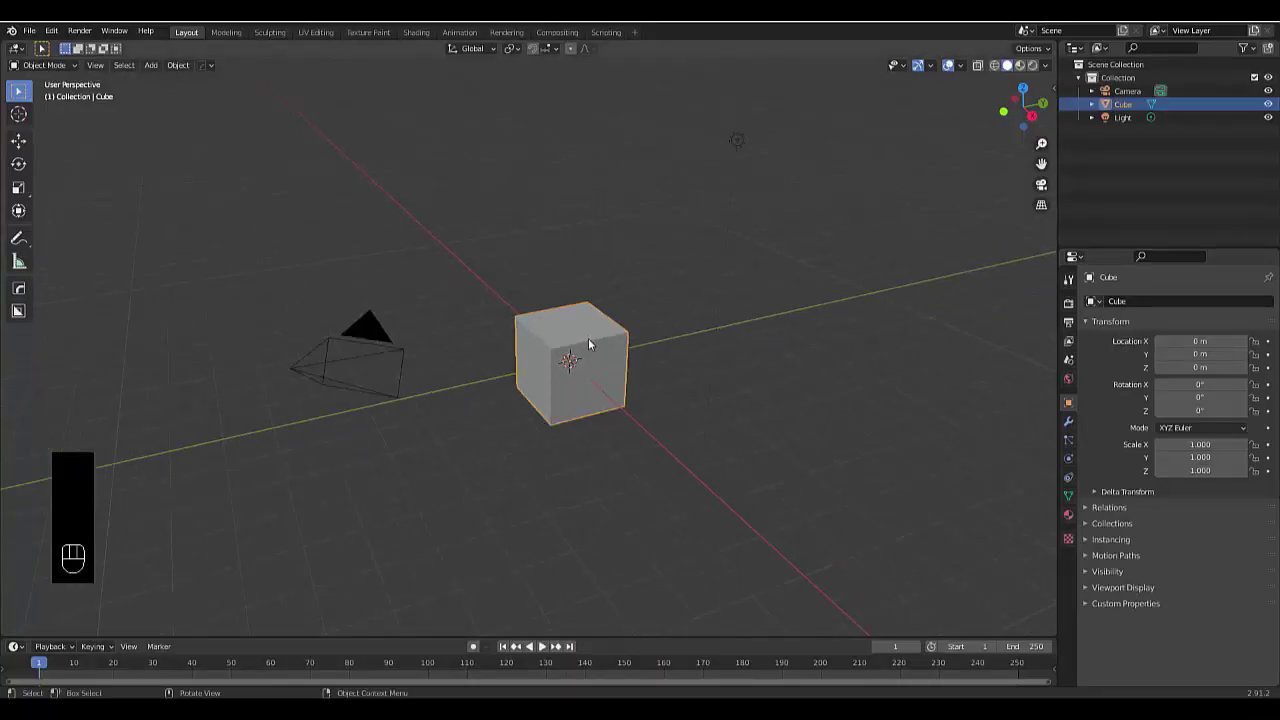
click(180, 66)
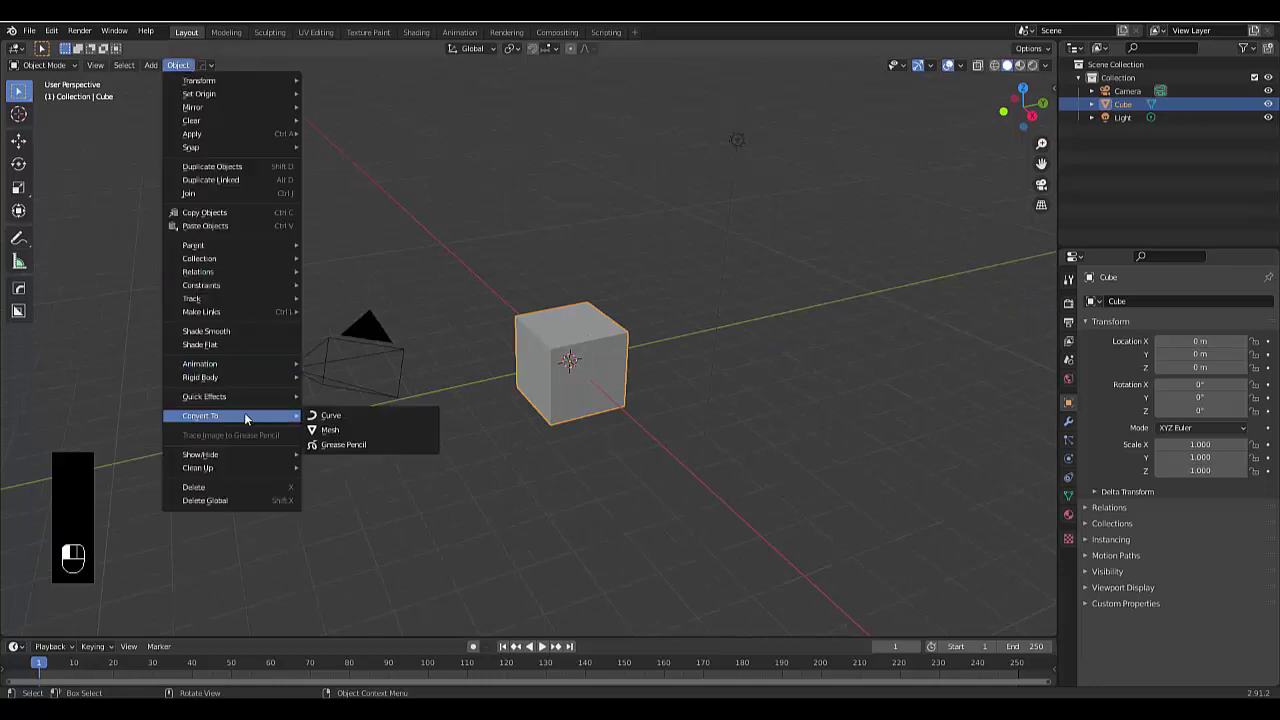
mouse_move(244, 395)
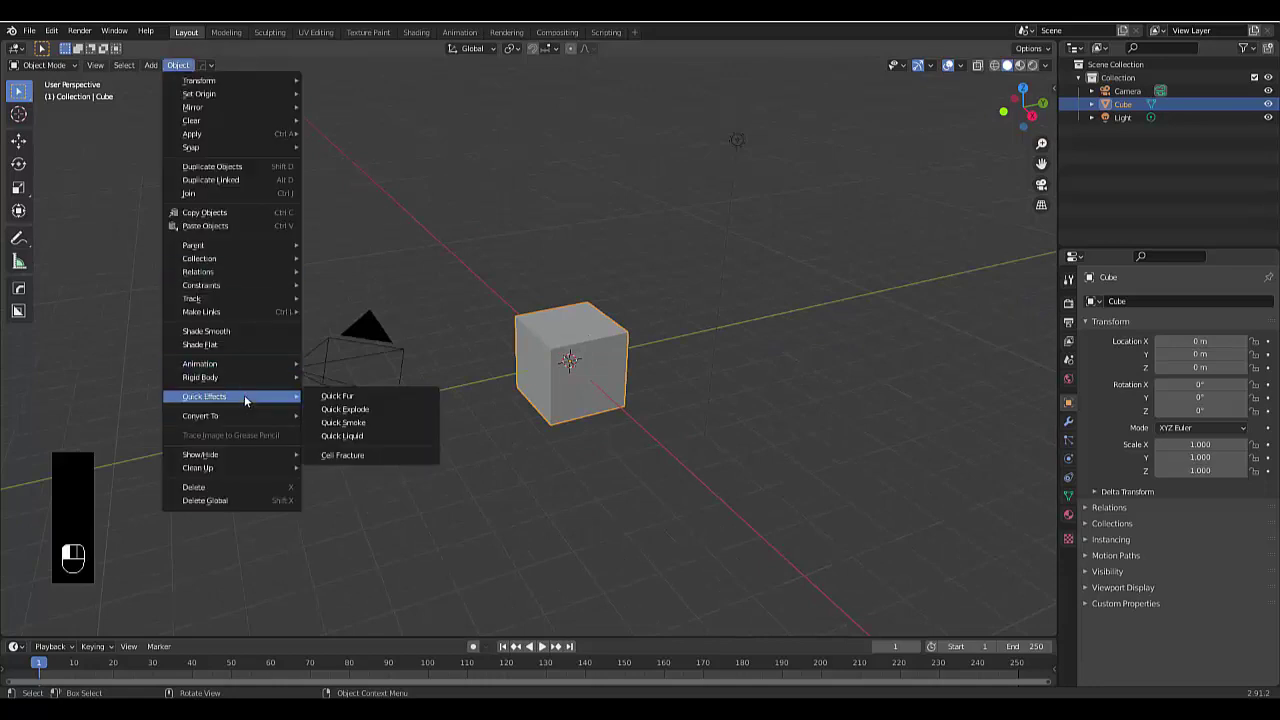
click(369, 423)
key(KP_1)
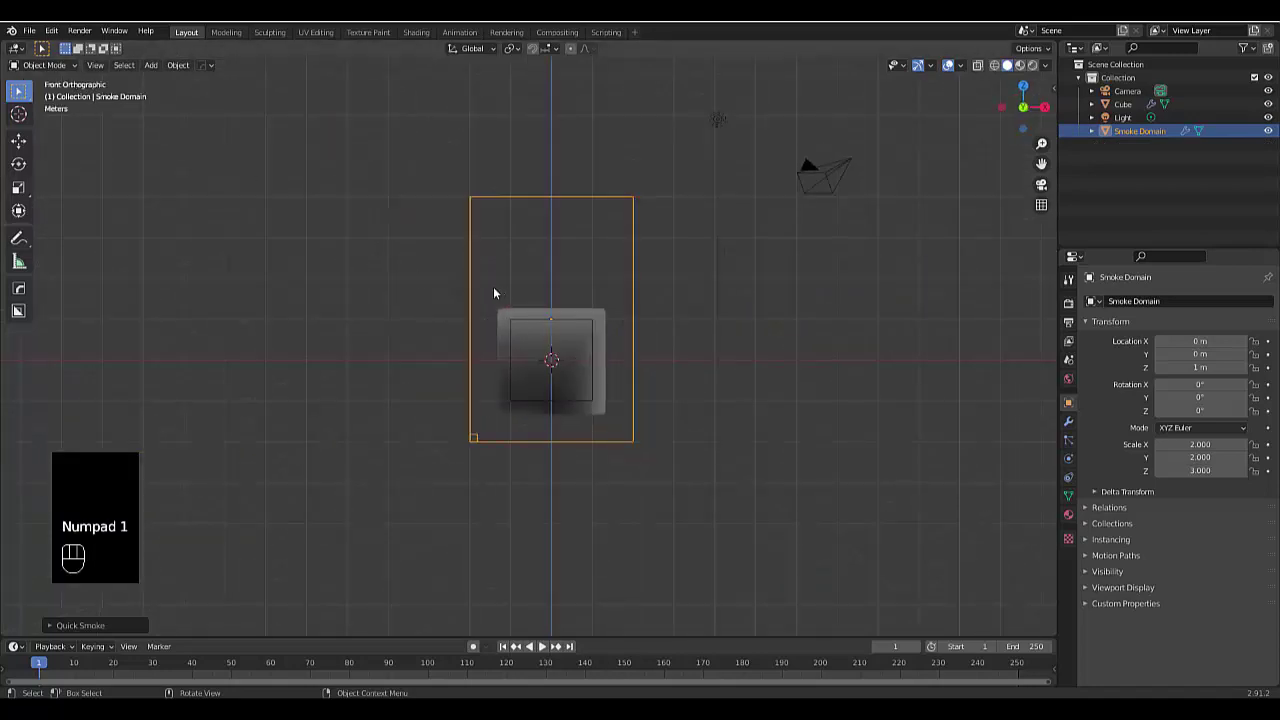
Scale the Smoke Domain up to 2.88 and stretch it to a Z scale of 13.329
scroll(464, 302, down, 3)
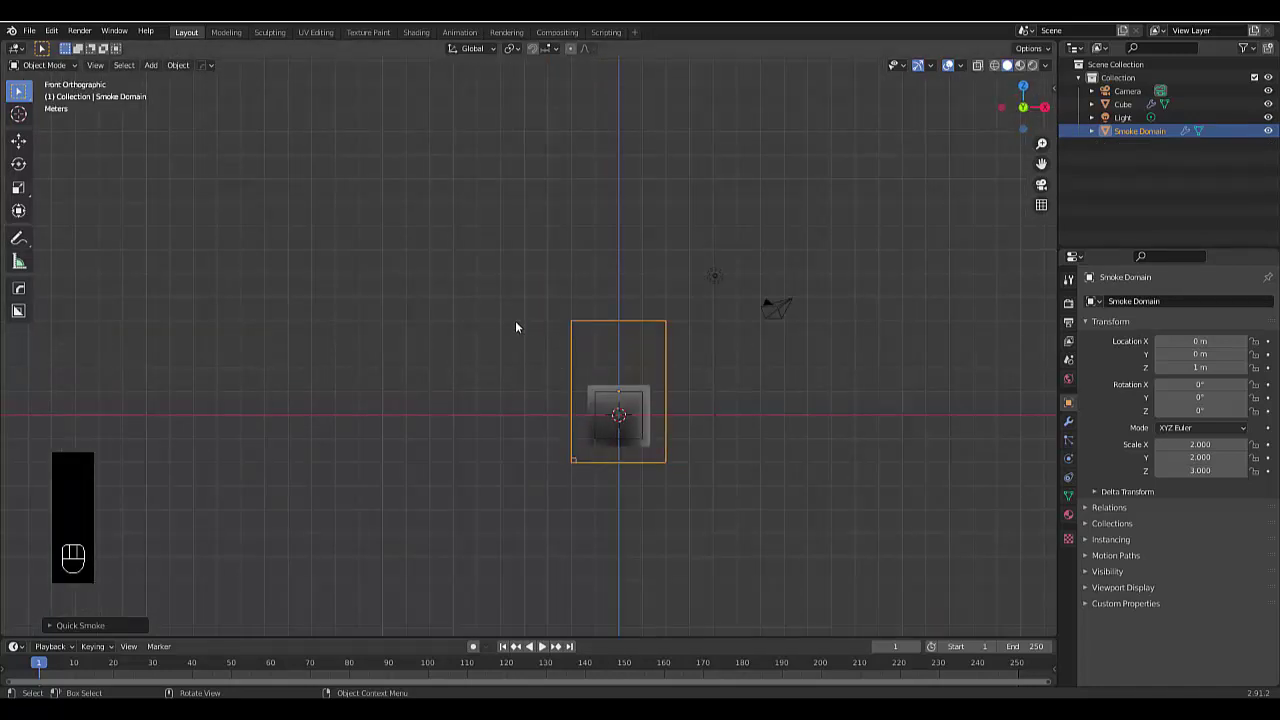
key(s)
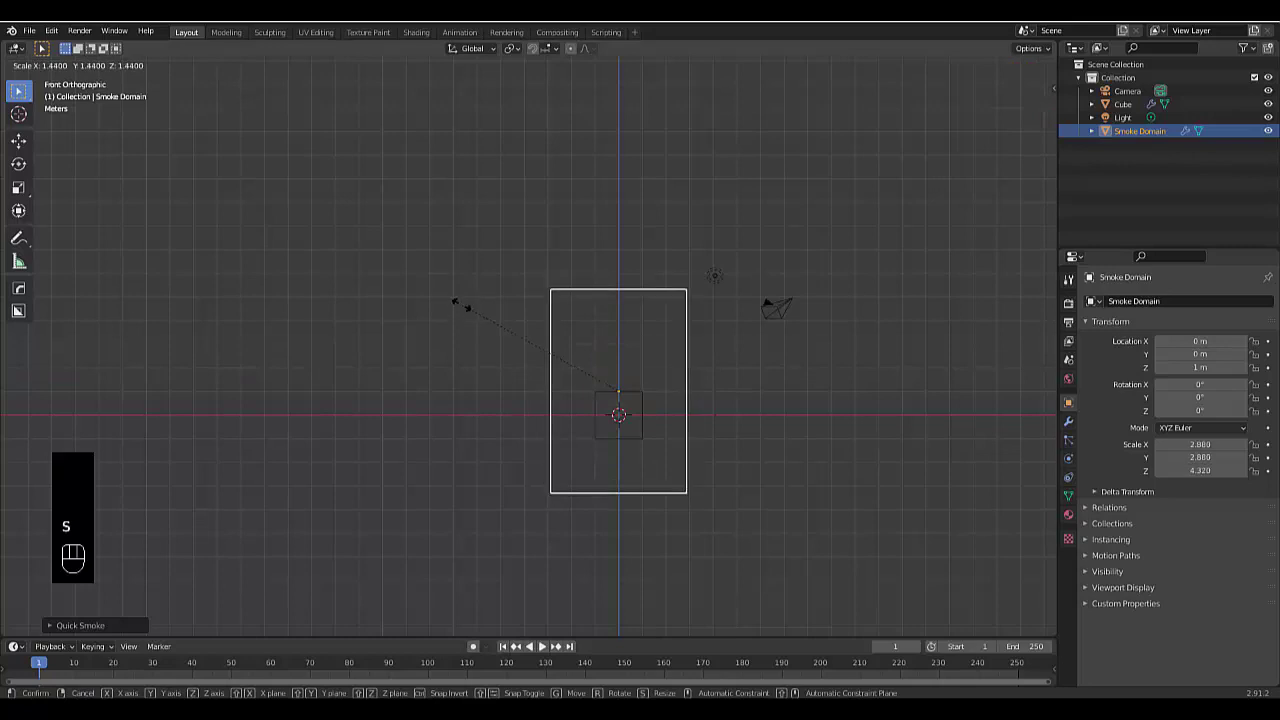
click(462, 307)
key(s)
key(z)
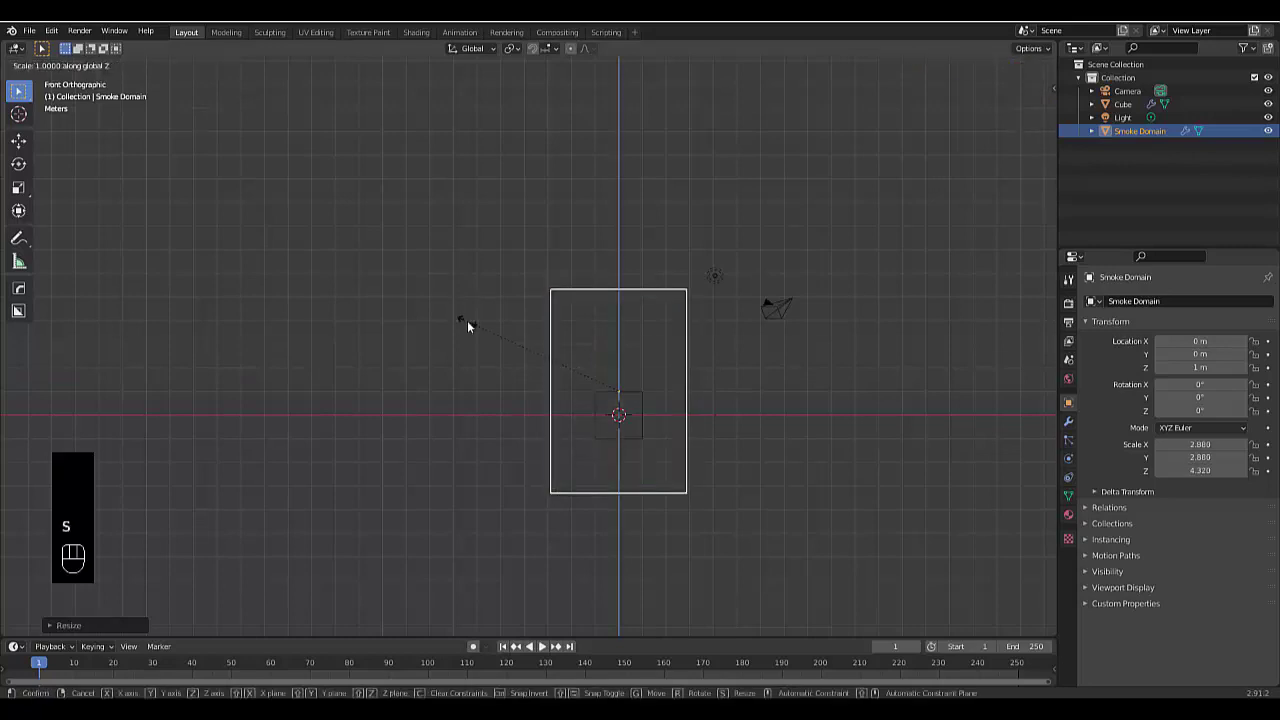
click(375, 355)
Raise the Smoke Domain along Z so it towers above the cube
scroll(465, 438, down, 5)
scroll(436, 425, up, 2)
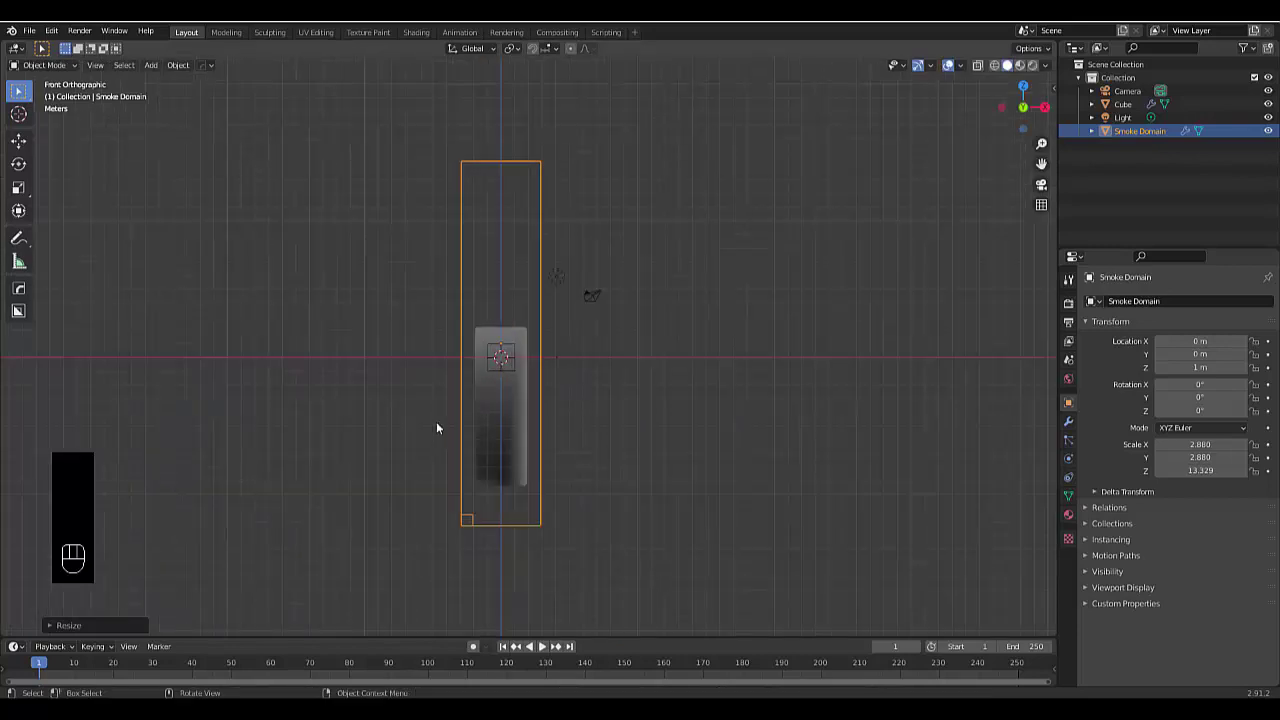
key(g)
key(z)
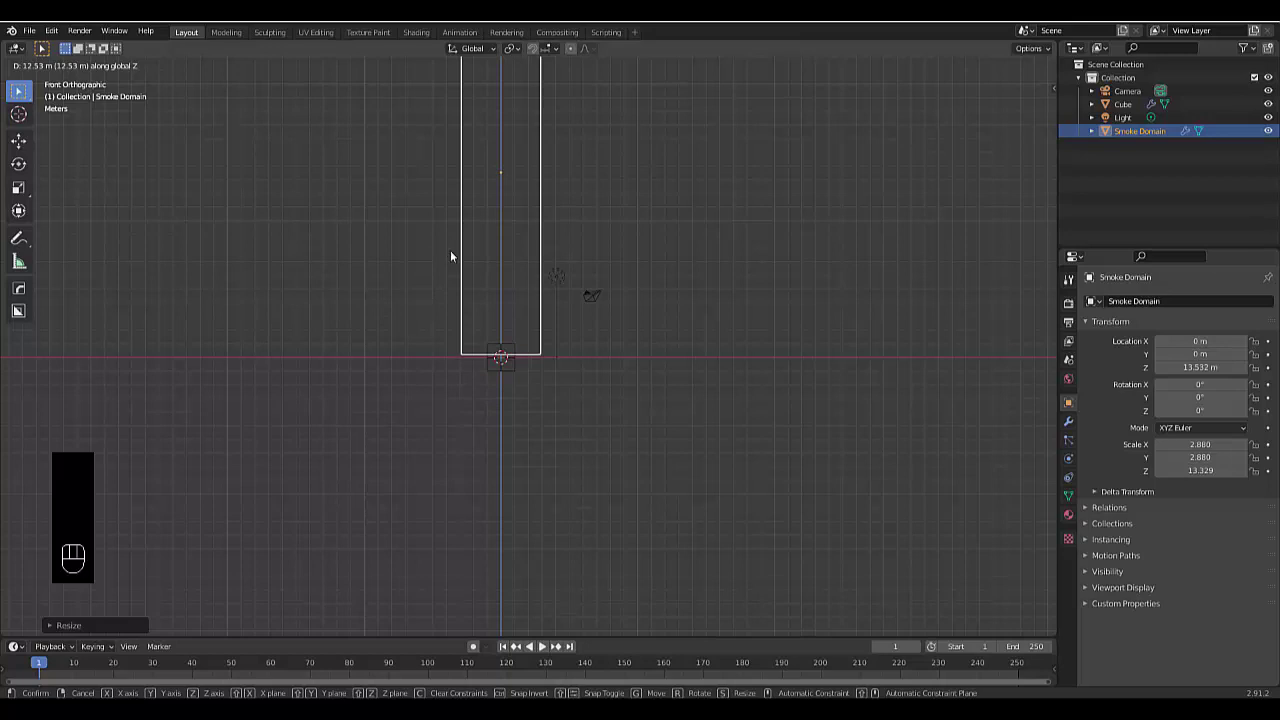
click(450, 257)
scroll(512, 334, up, 8)
Move the cube straight up to Z 13.448 m, near the top of the domain
click(480, 371)
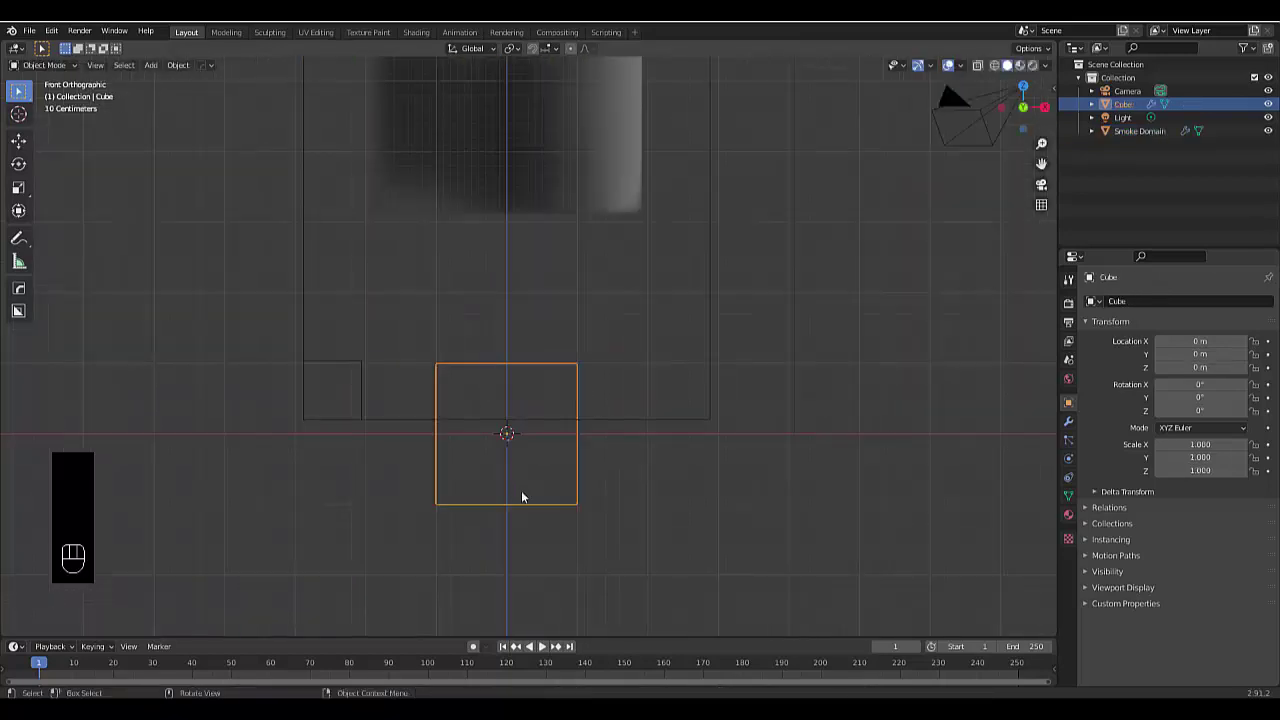
scroll(523, 494, down, 12)
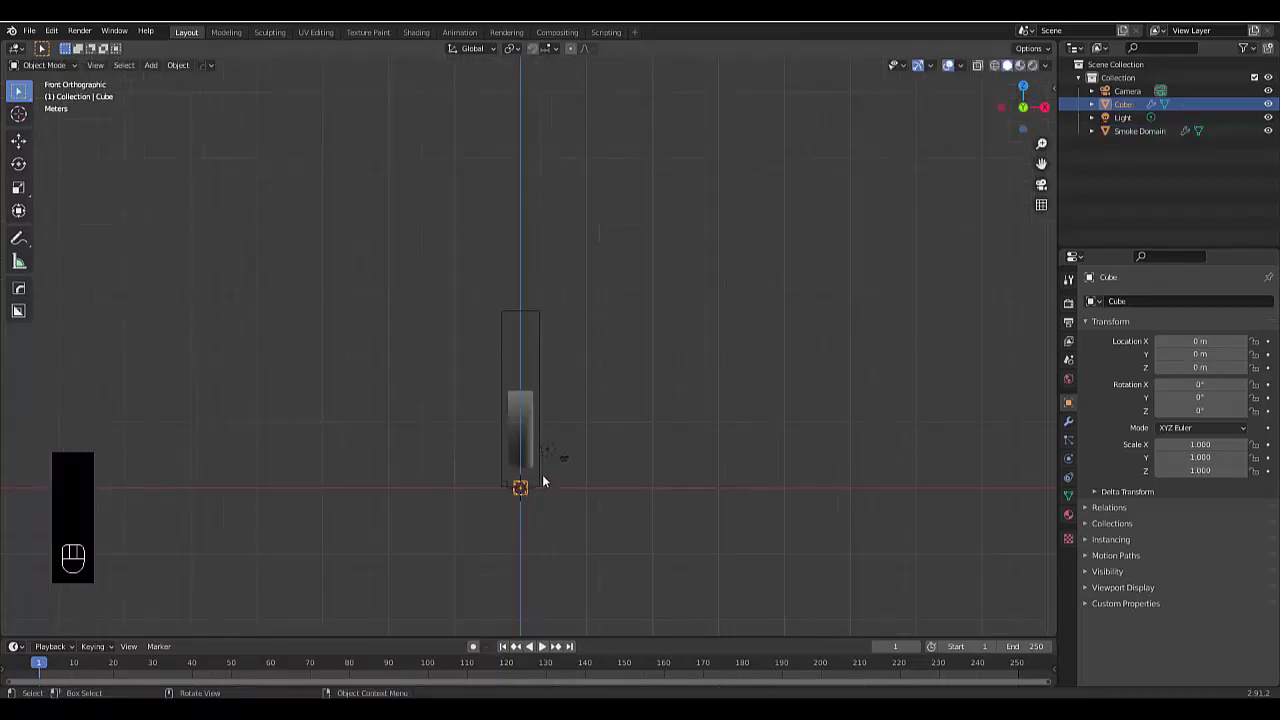
key(g)
key(z)
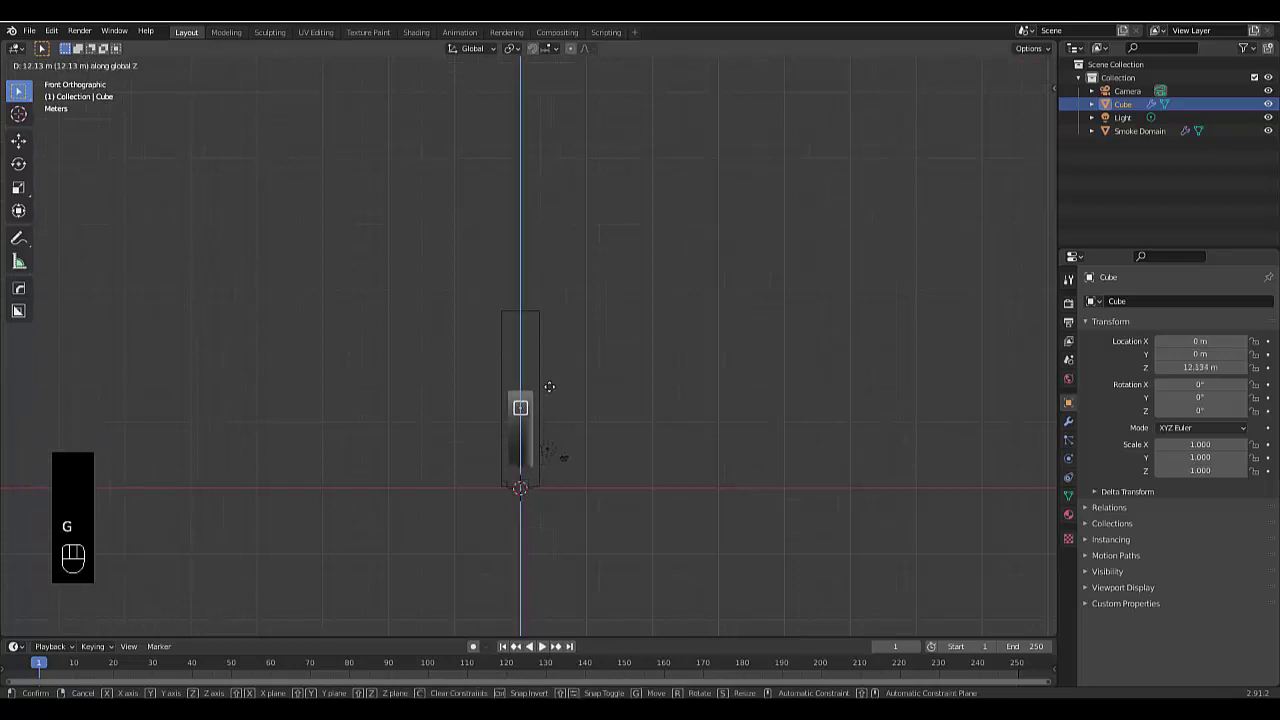
click(549, 388)
scroll(517, 430, up, 3)
scroll(517, 428, up, 3)
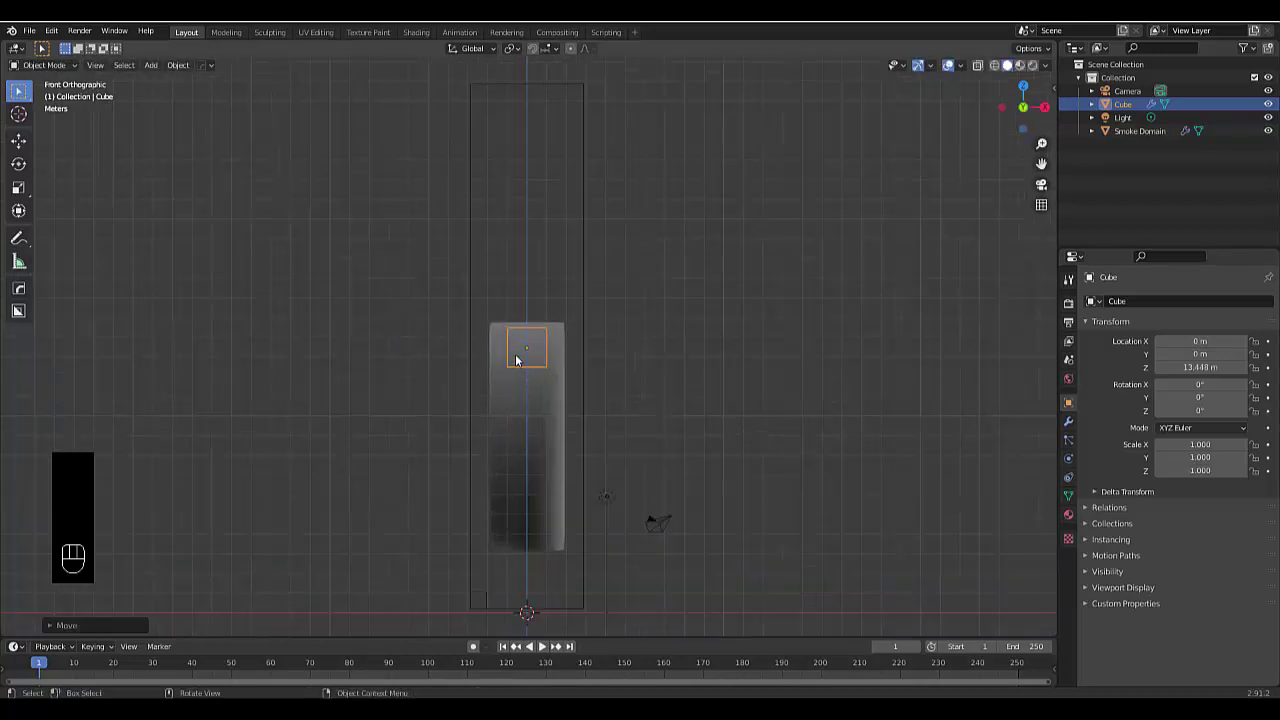
right_click(517, 360)
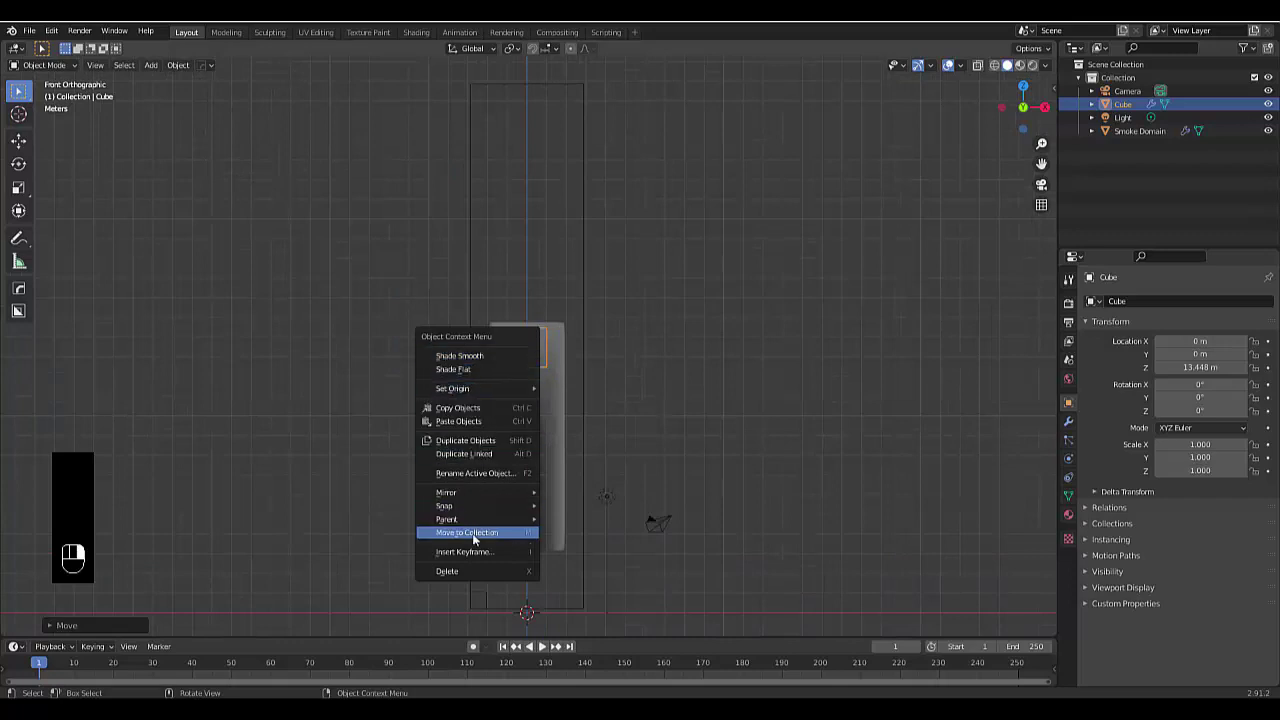
Enter Edit Mode on the cube and subdivide its mesh
key(Tab)
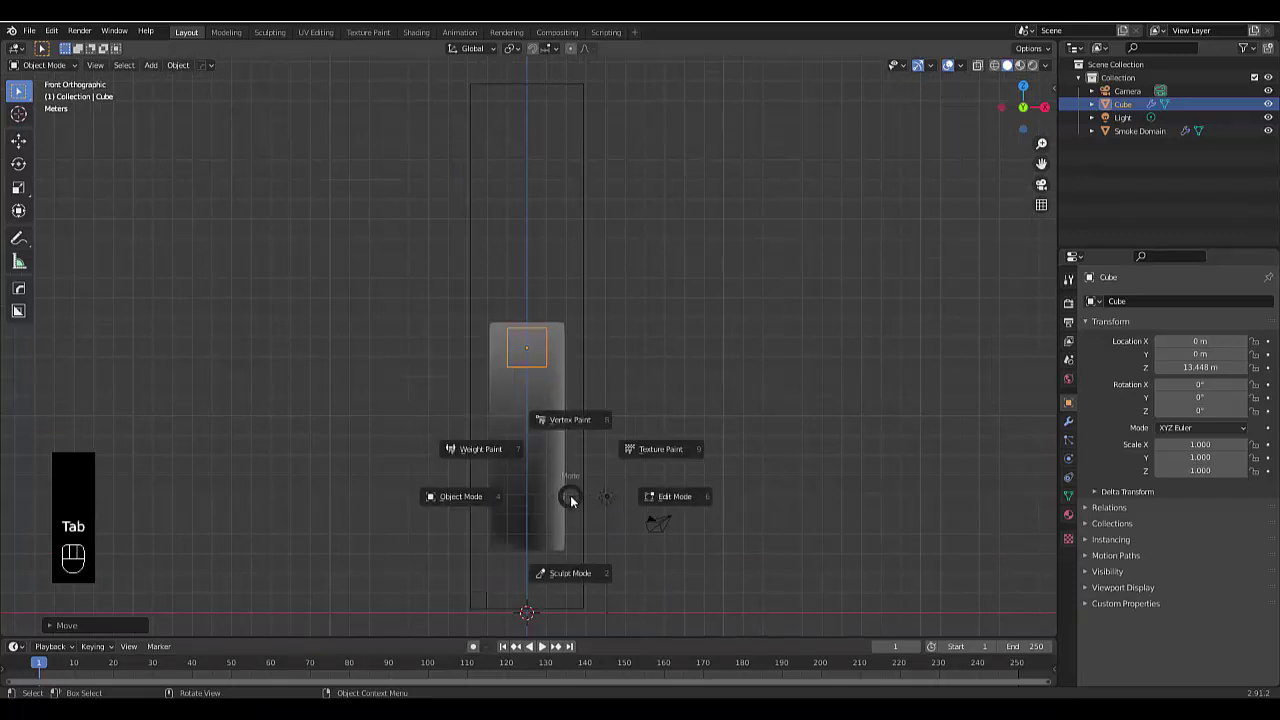
click(642, 509)
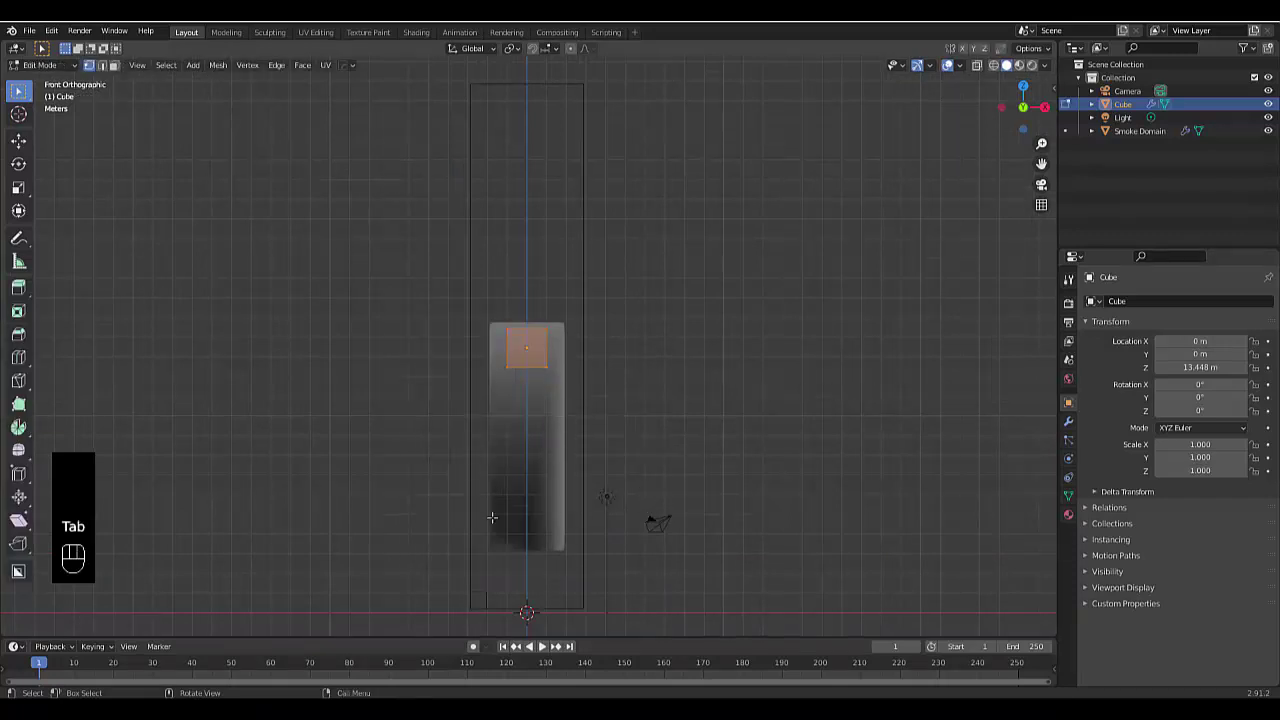
right_click(228, 551)
click(208, 399)
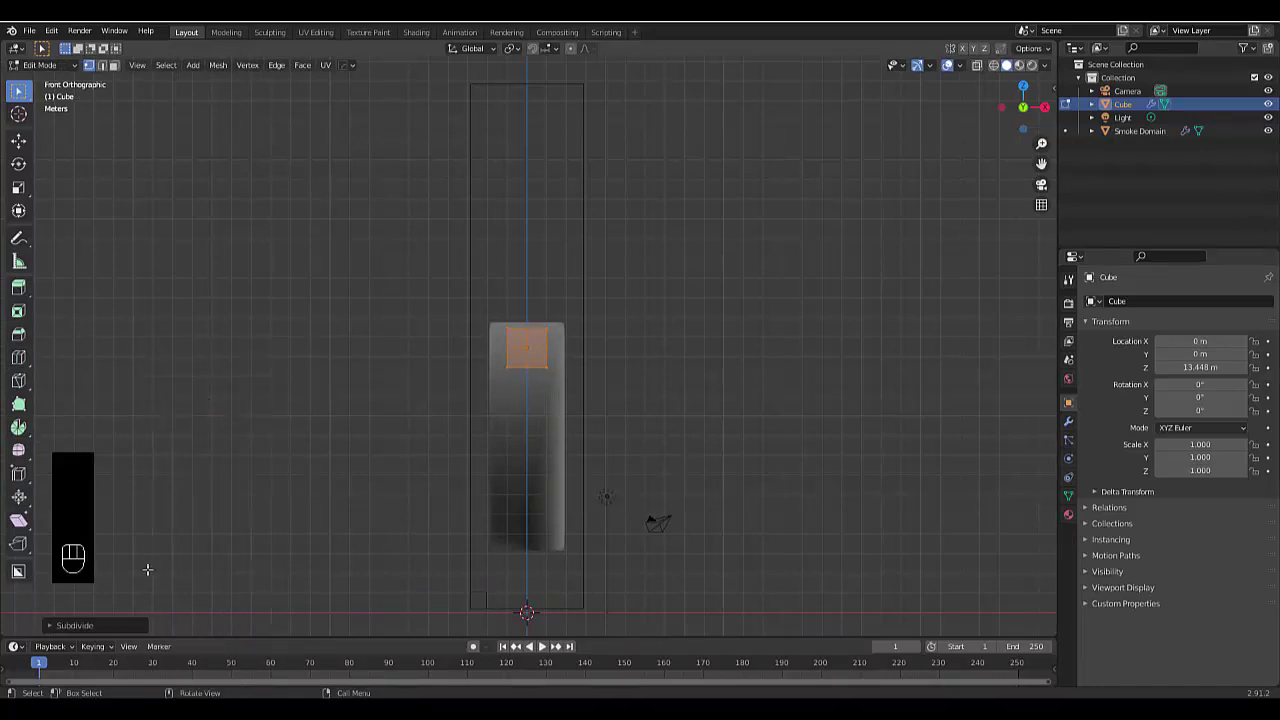
Set the subdivision to 2 cuts with Fractal 8, then deselect the jagged mesh
click(64, 626)
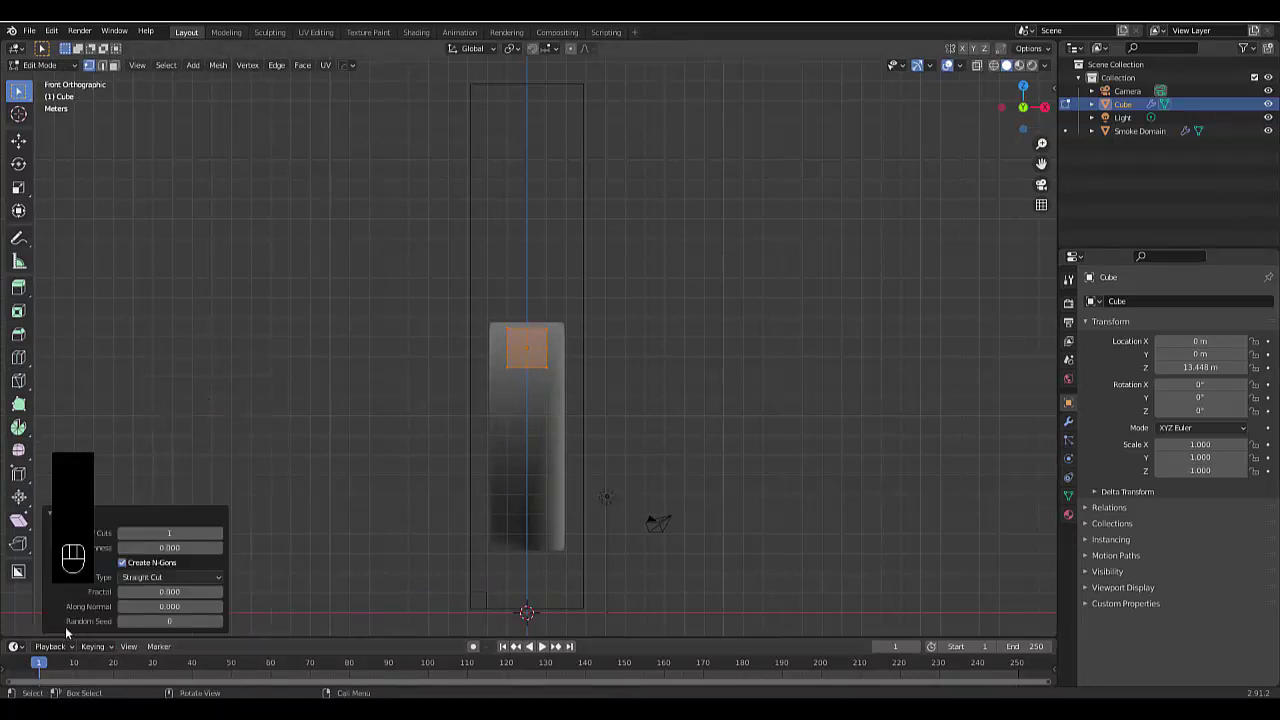
click(197, 592)
text(8)
key(Return)
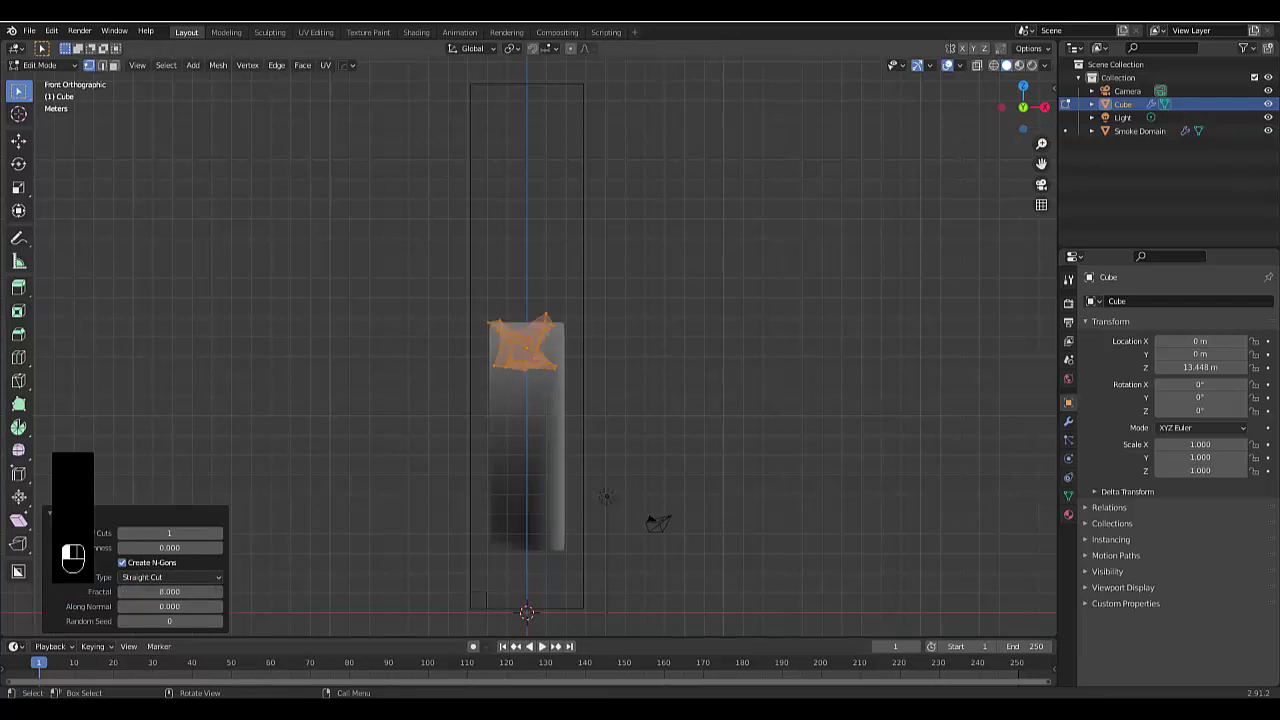
scroll(402, 295, up, 3)
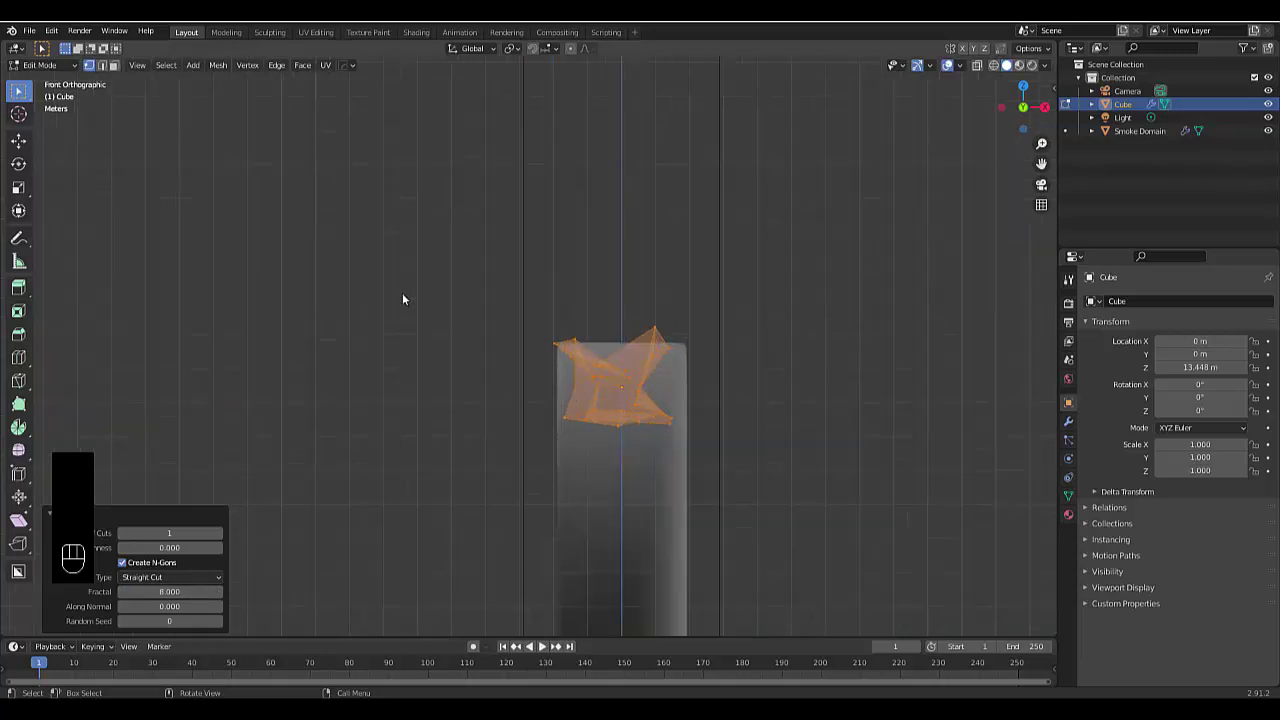
scroll(724, 340, down, 3)
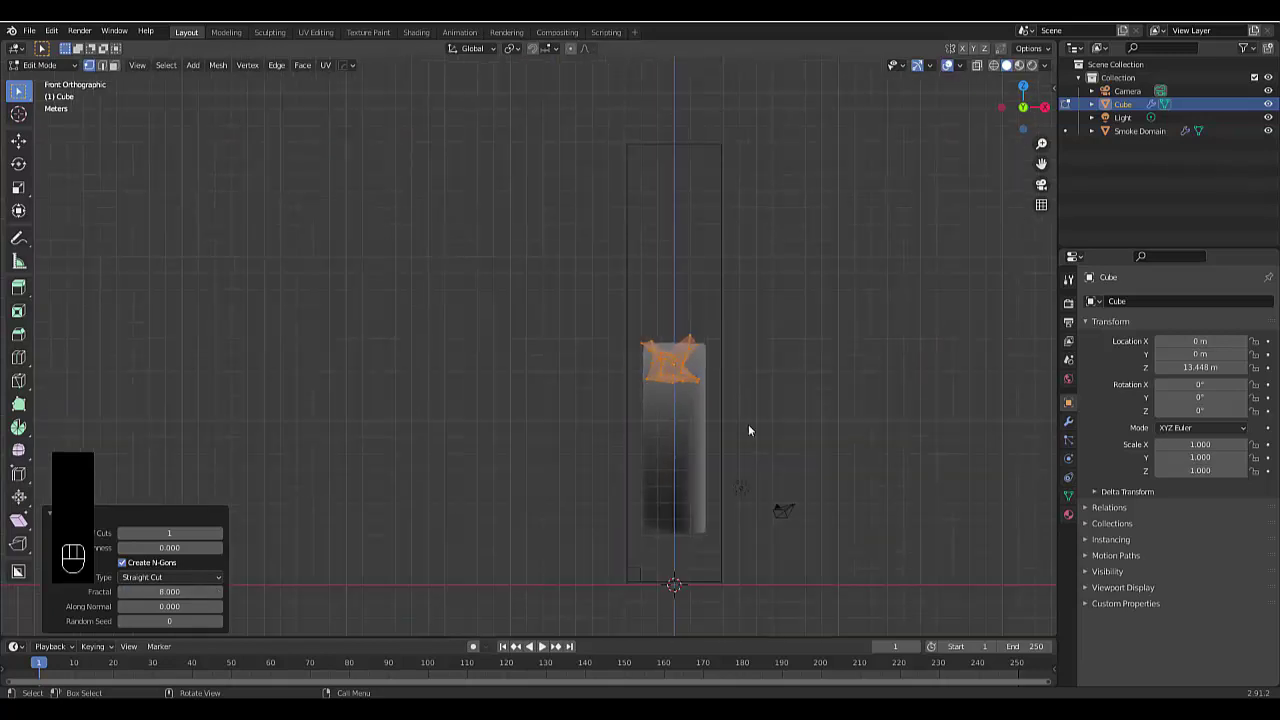
scroll(675, 354, up, 2)
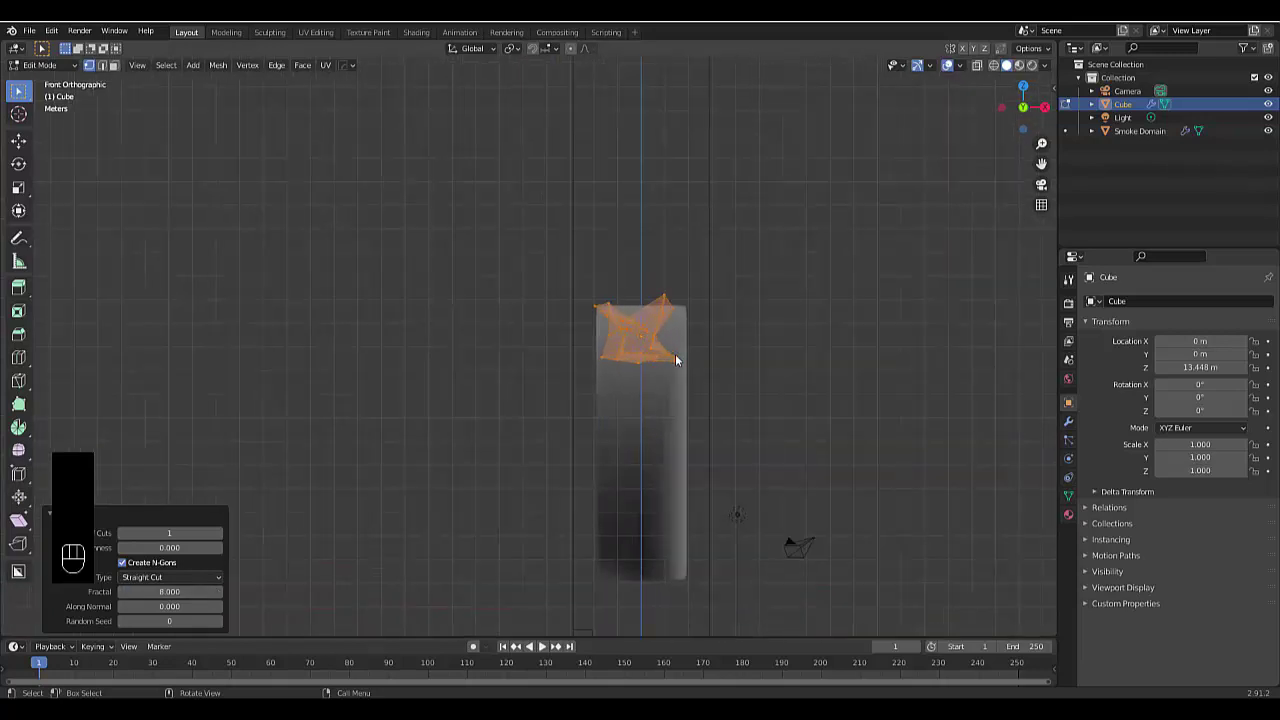
click(178, 533)
key(Return)
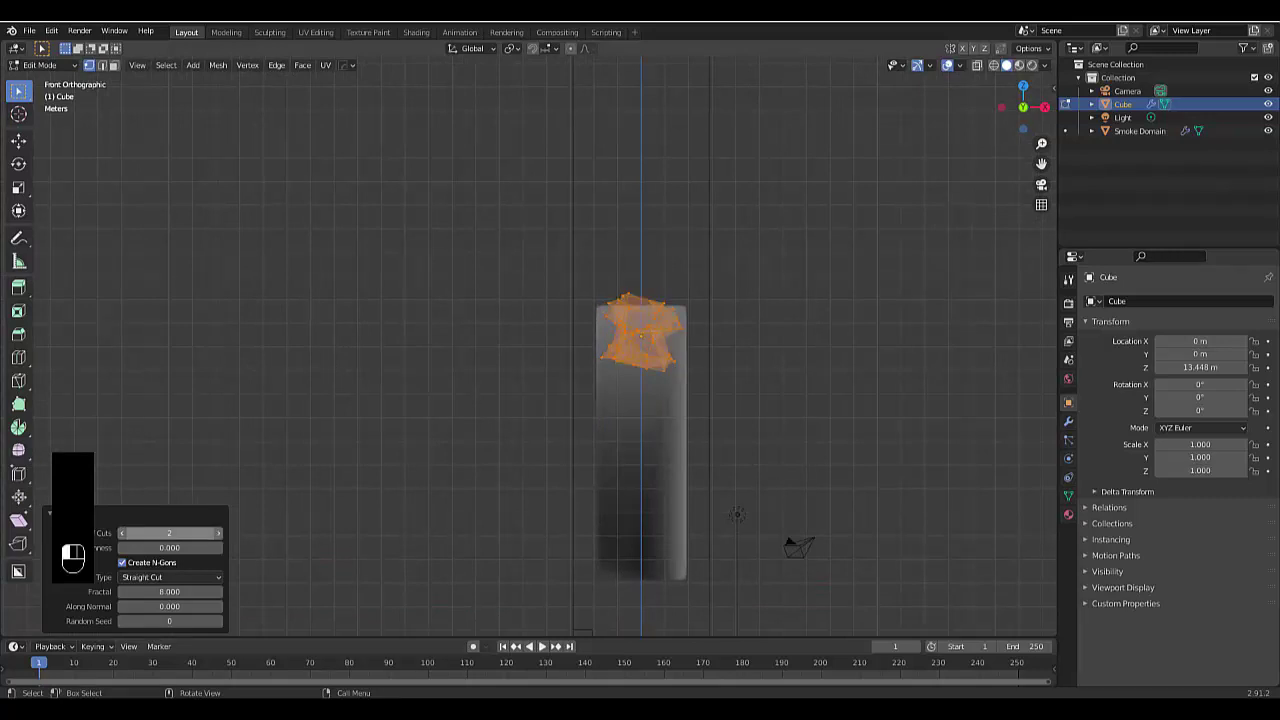
click(709, 254)
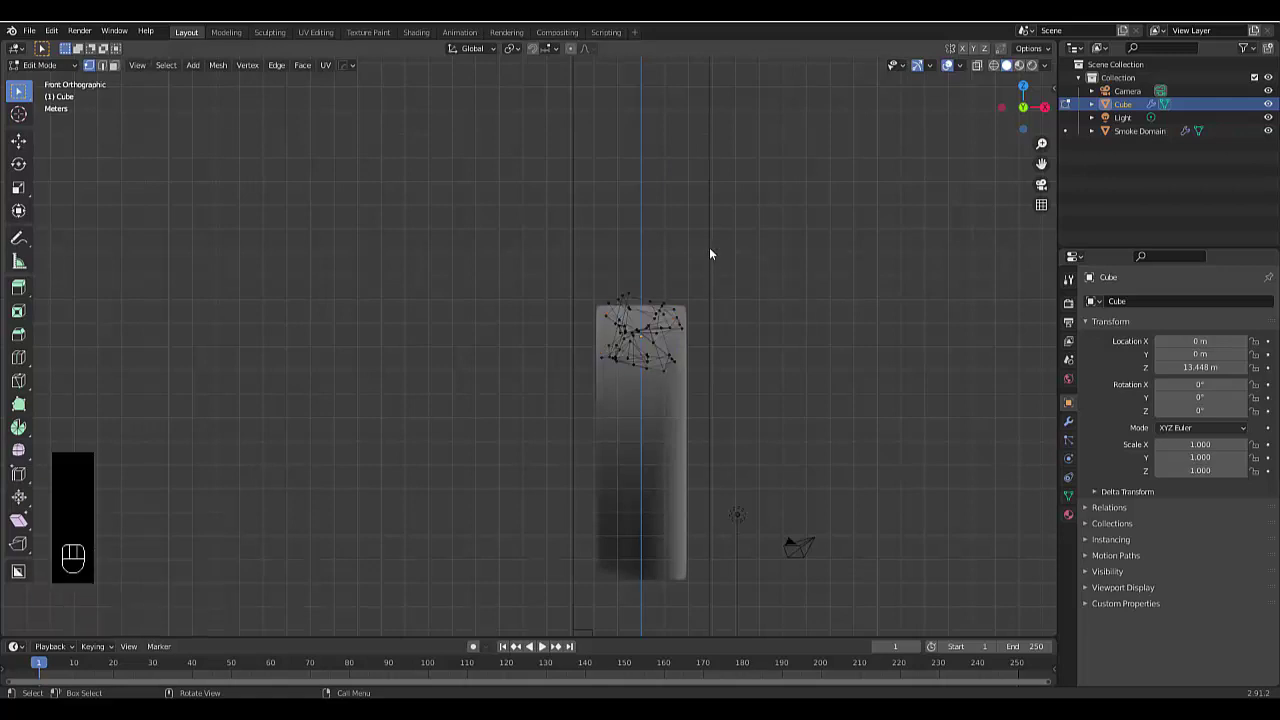
scroll(566, 466, down, 5)
scroll(561, 472, up, 3)
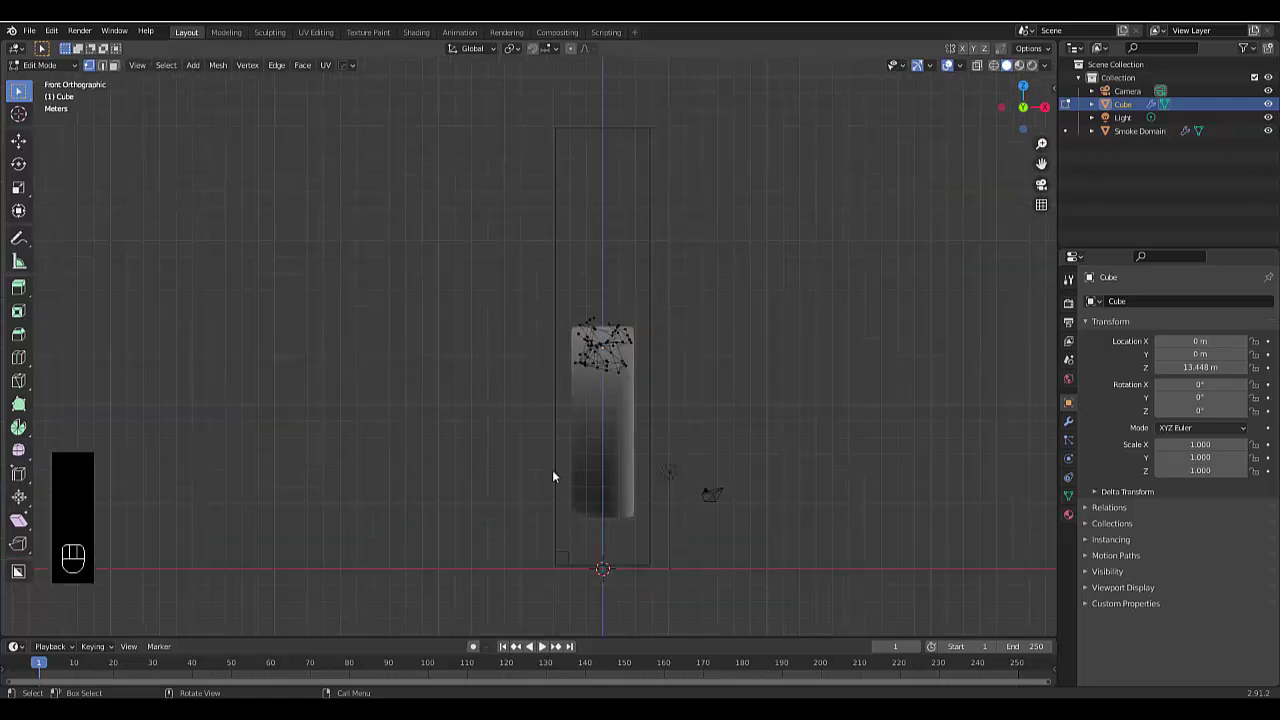
Back in Object Mode, create a 'Domian' collection and move the Smoke Domain into it
key(Tab)
click(556, 510)
click(388, 507)
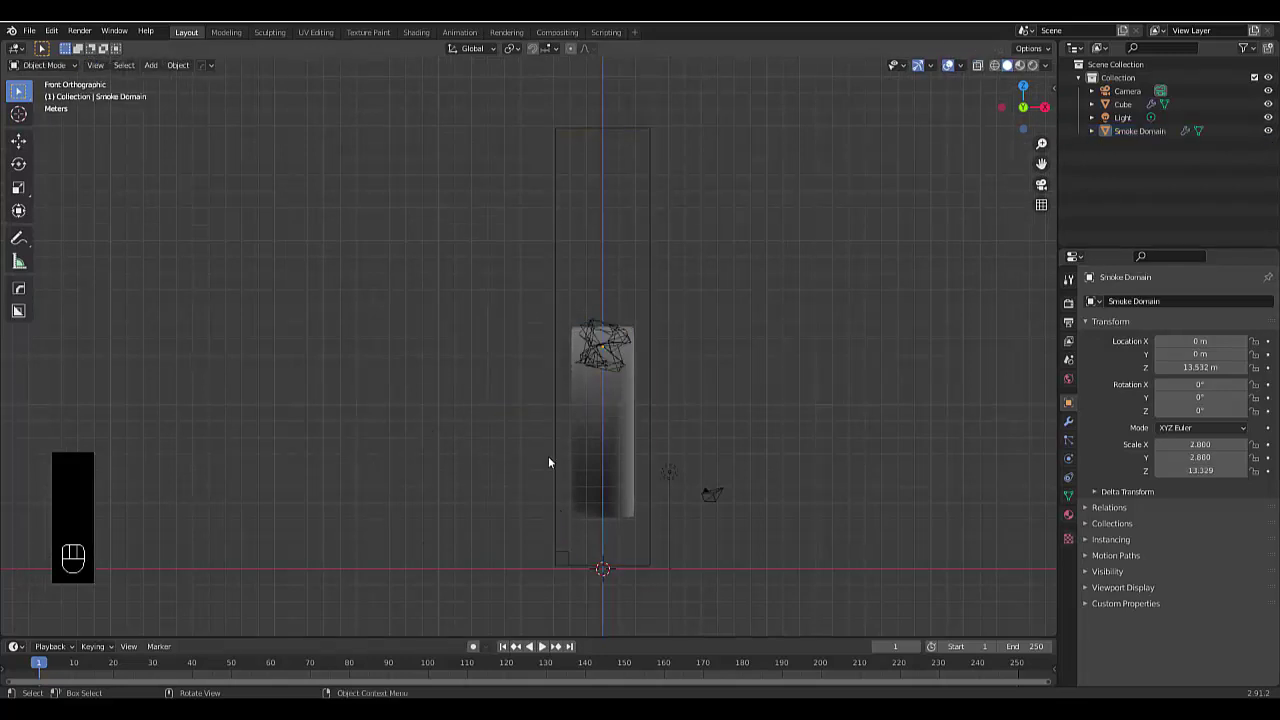
right_click(1152, 200)
click(1172, 171)
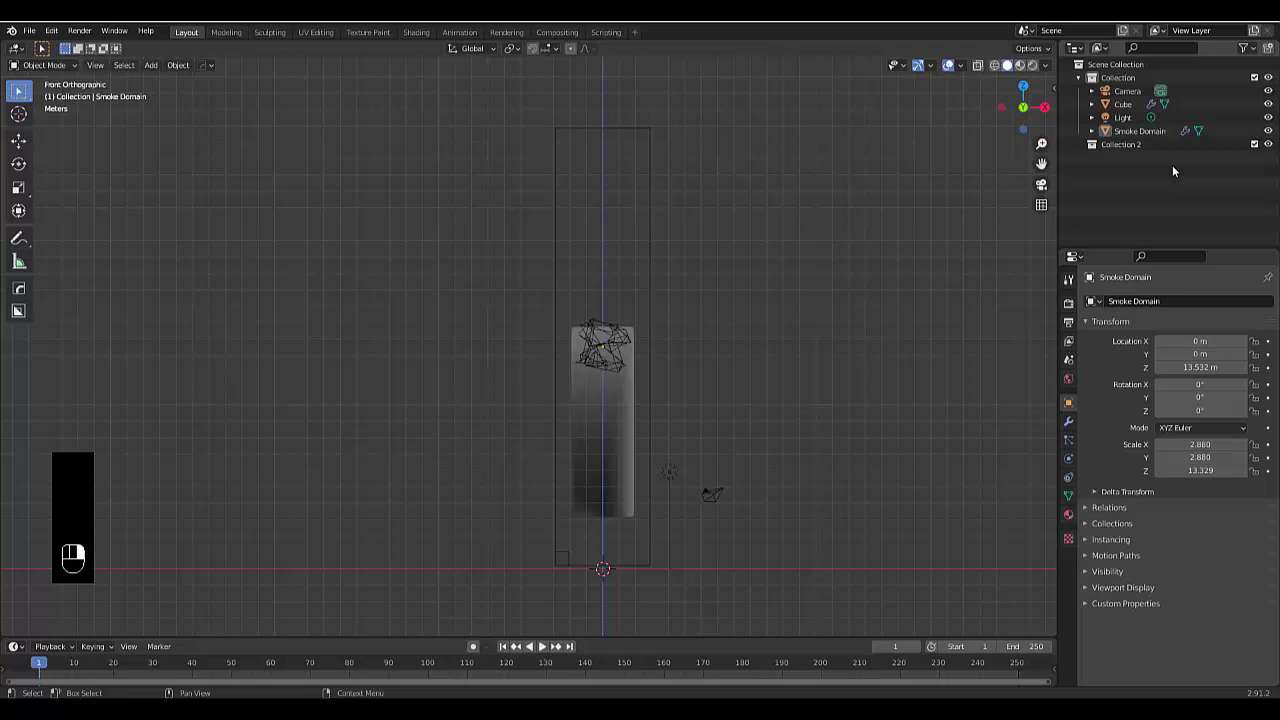
double_click(1120, 144)
text(C)
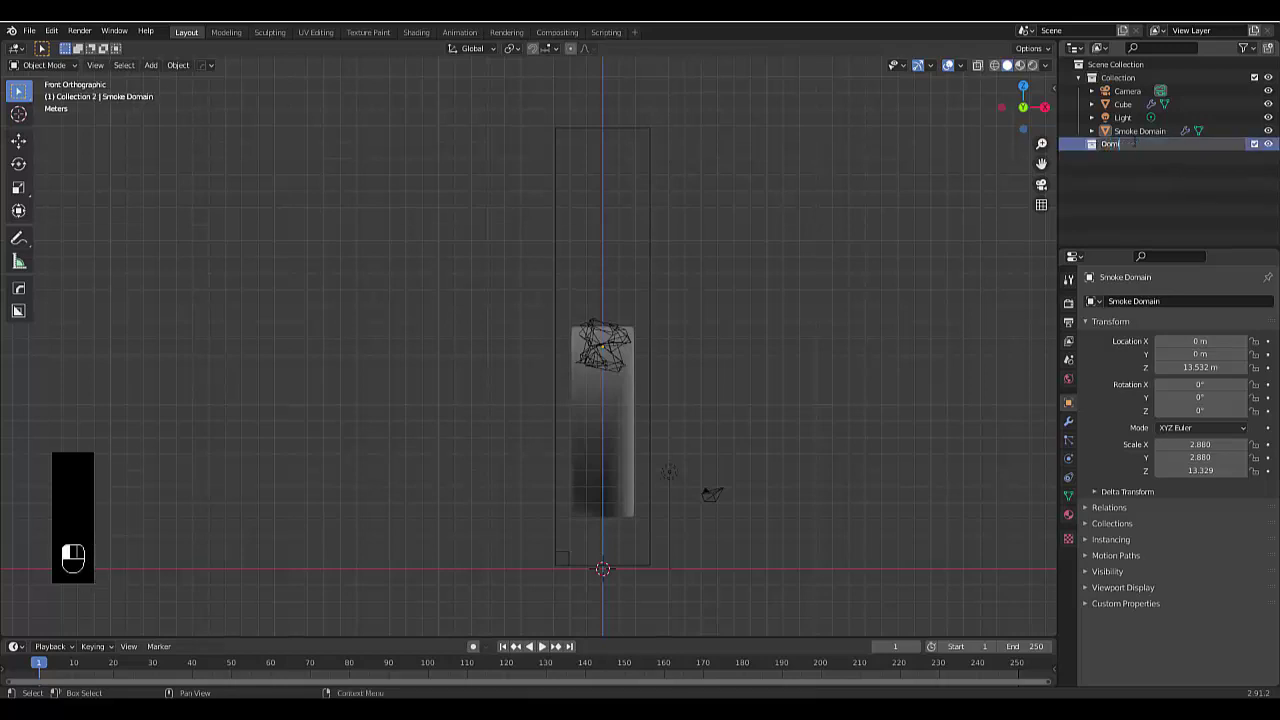
text(omian)
key(Return)
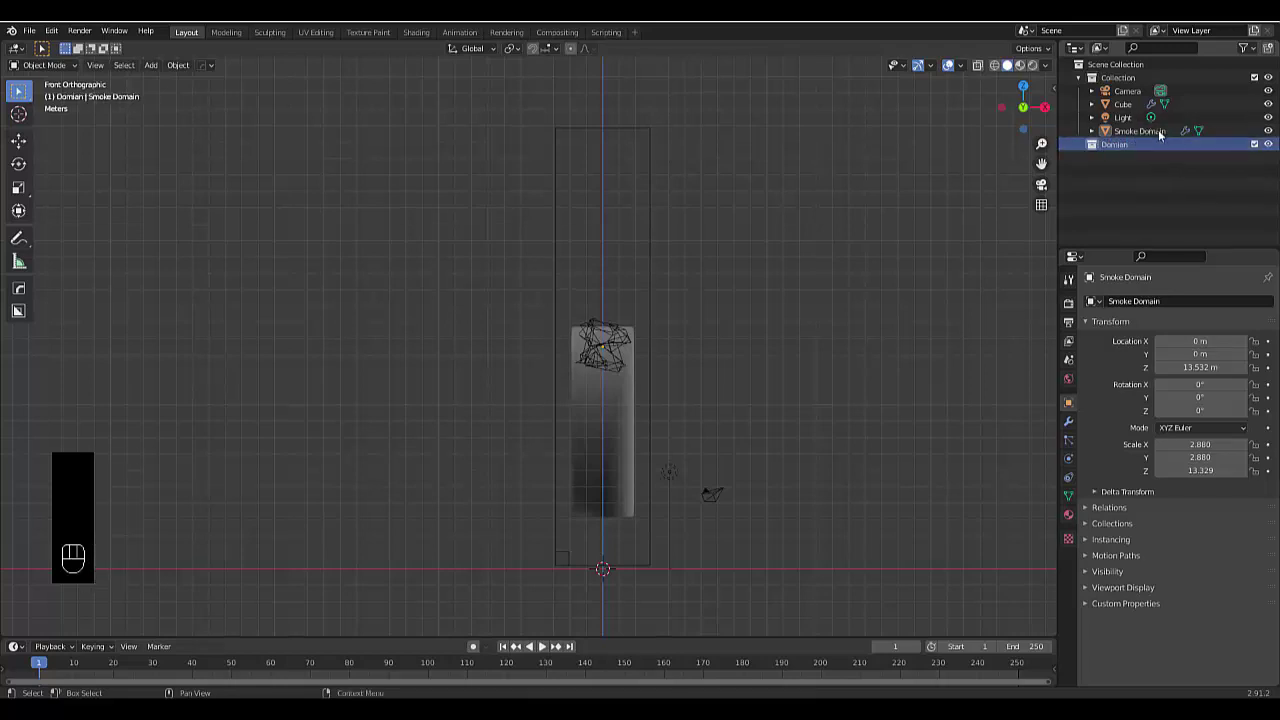
drag(1158, 132, 1139, 146)
Create a 'Flow' collection and move the Cube into it
right_click(1137, 148)
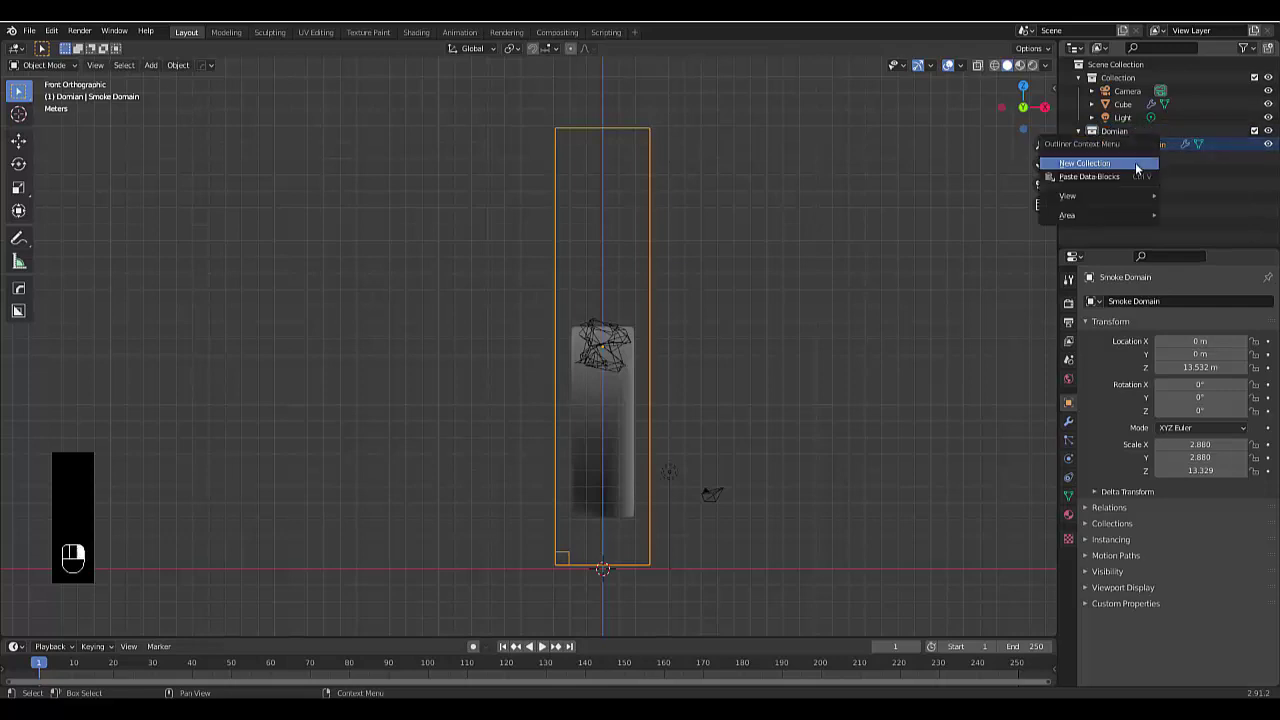
click(1135, 162)
double_click(1128, 161)
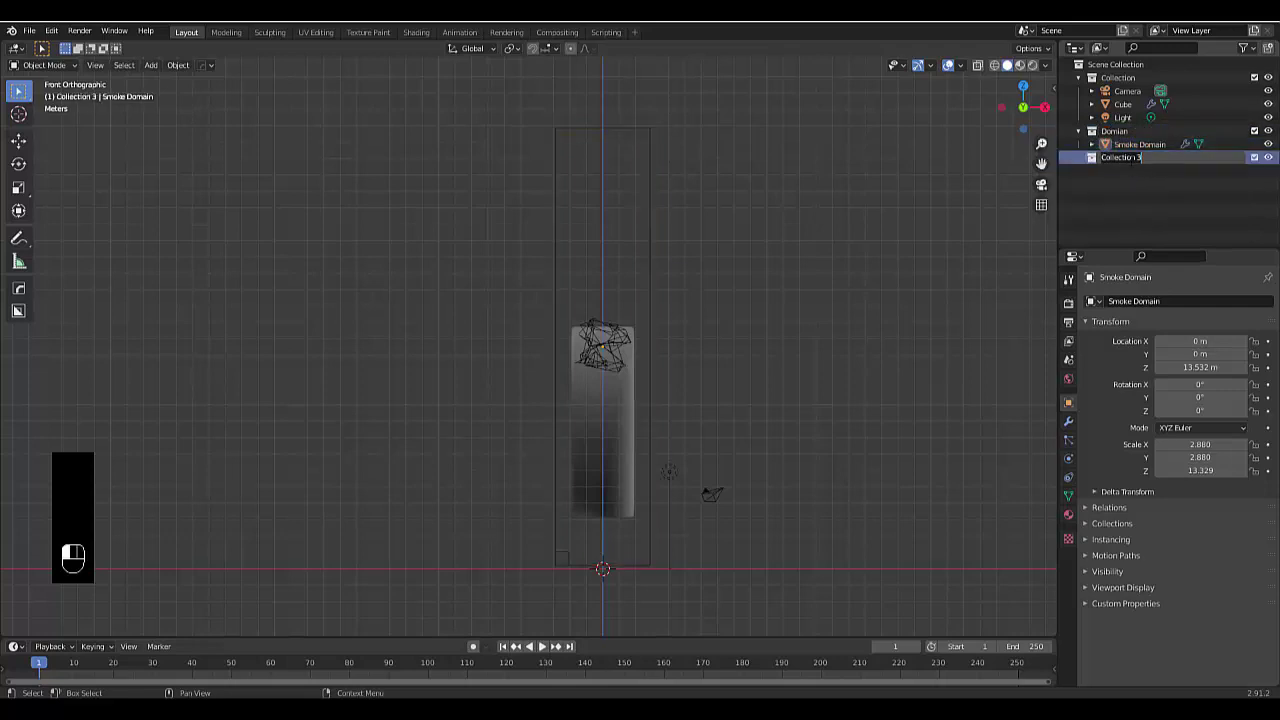
text(Flow)
key(Return)
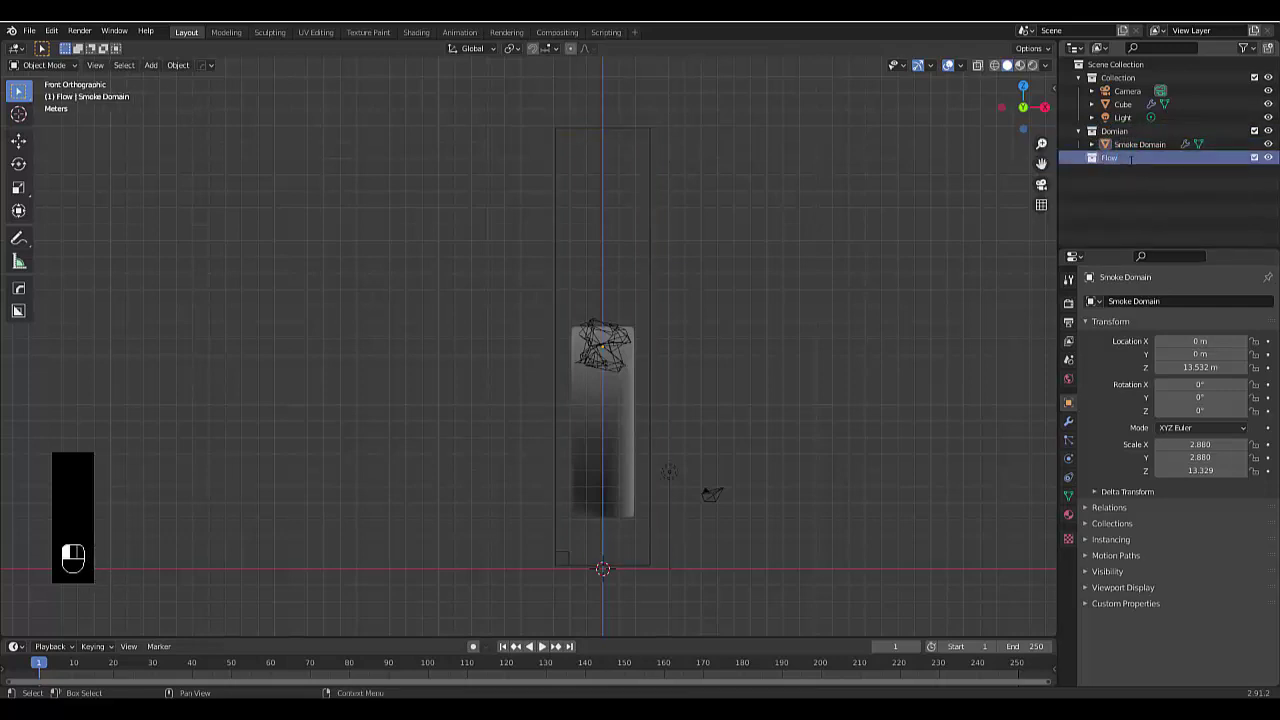
click(1138, 101)
drag(1136, 102, 1125, 157)
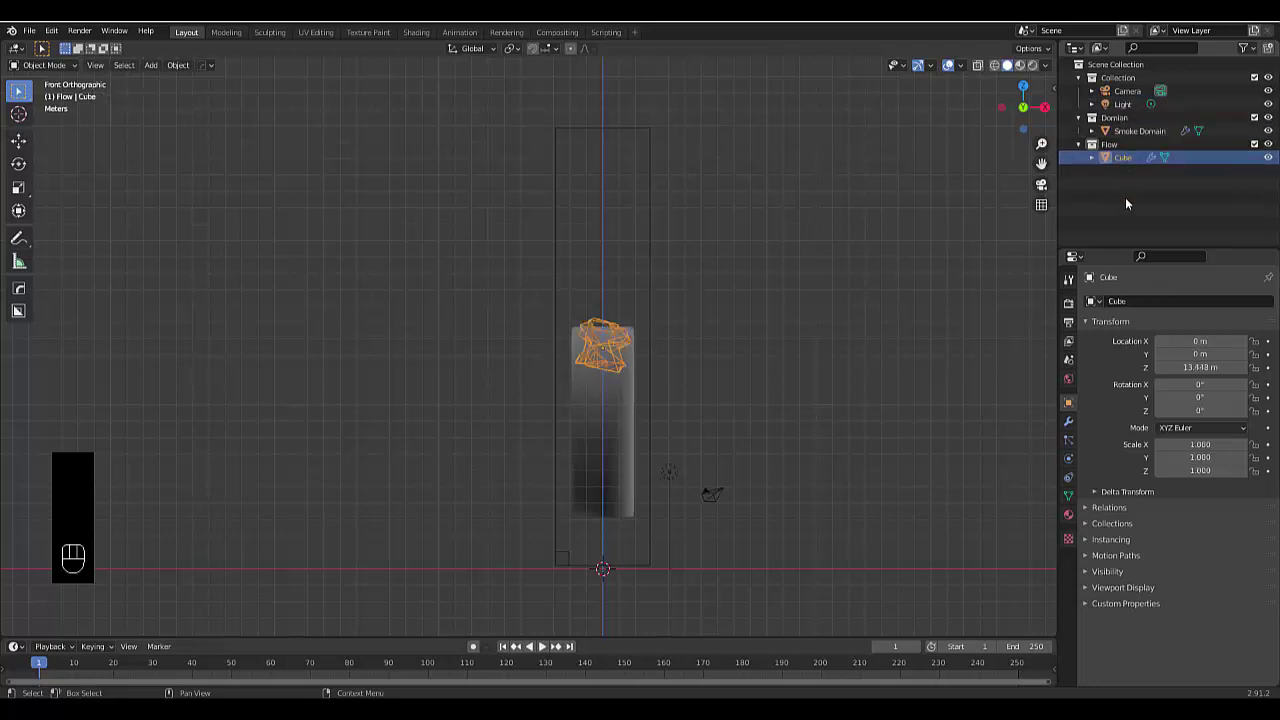
Show the Outliner render toggles and disable rendering for the Cube
click(1245, 48)
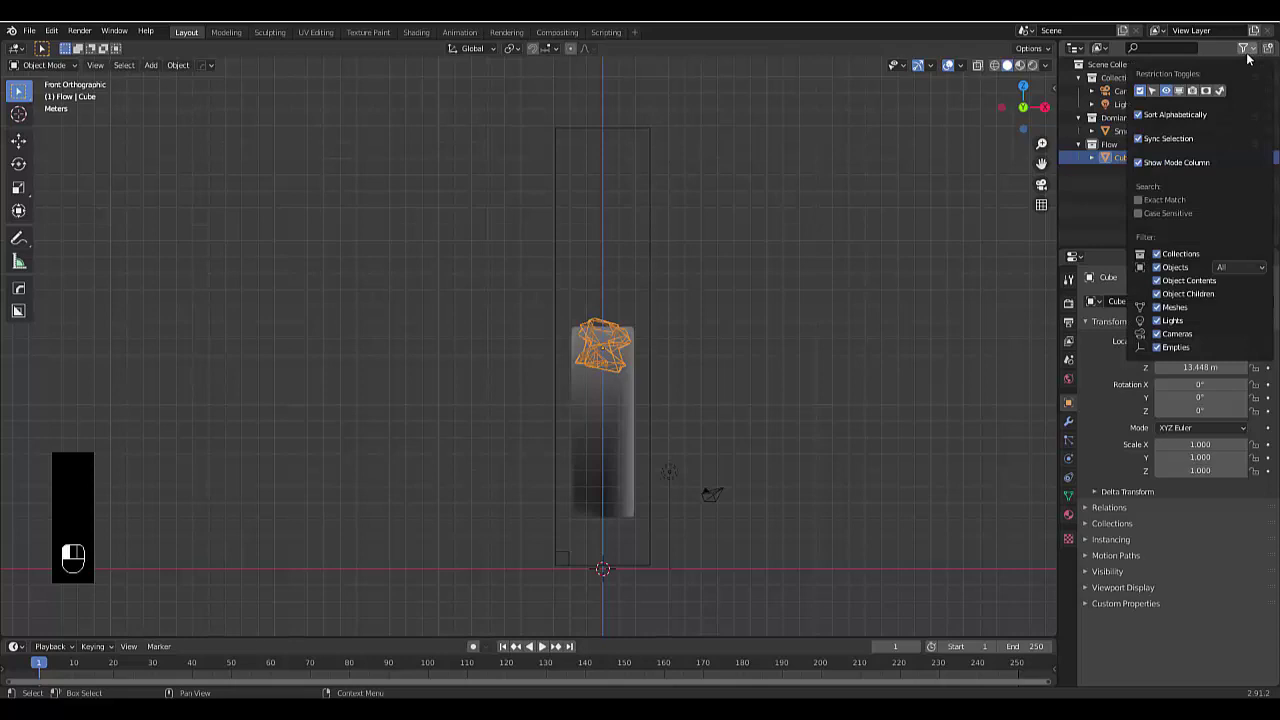
click(1193, 91)
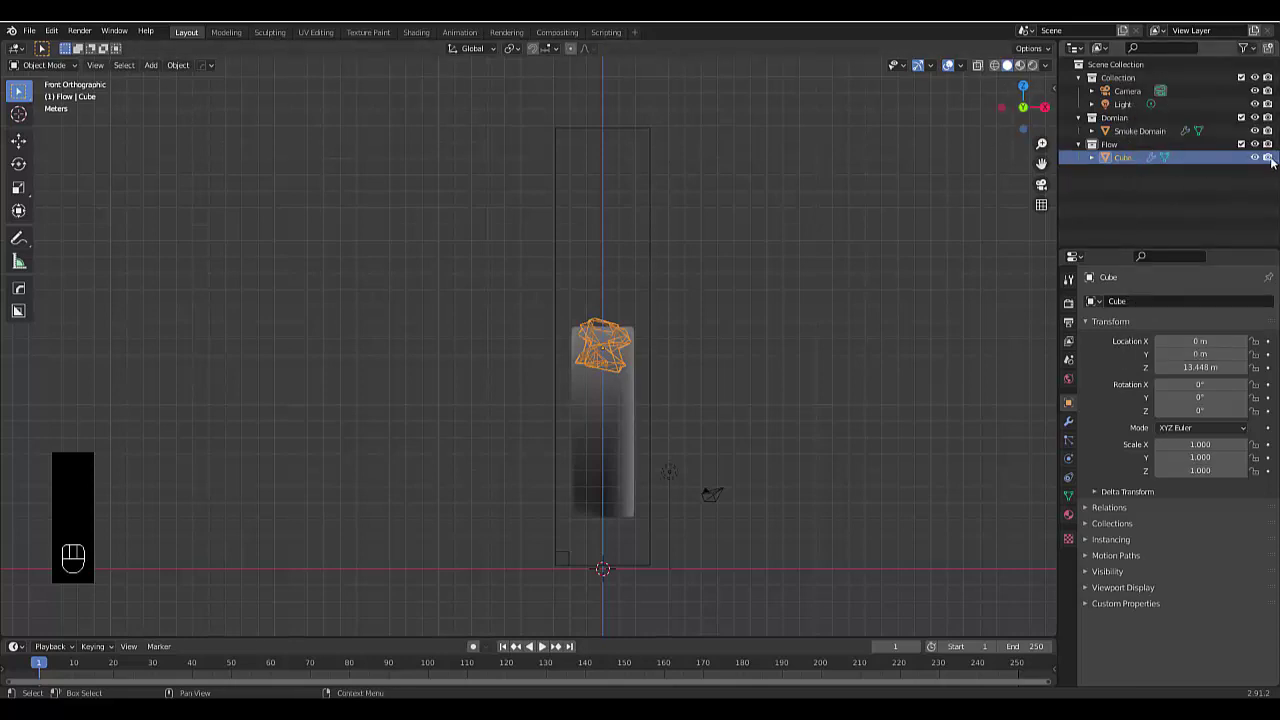
click(1268, 157)
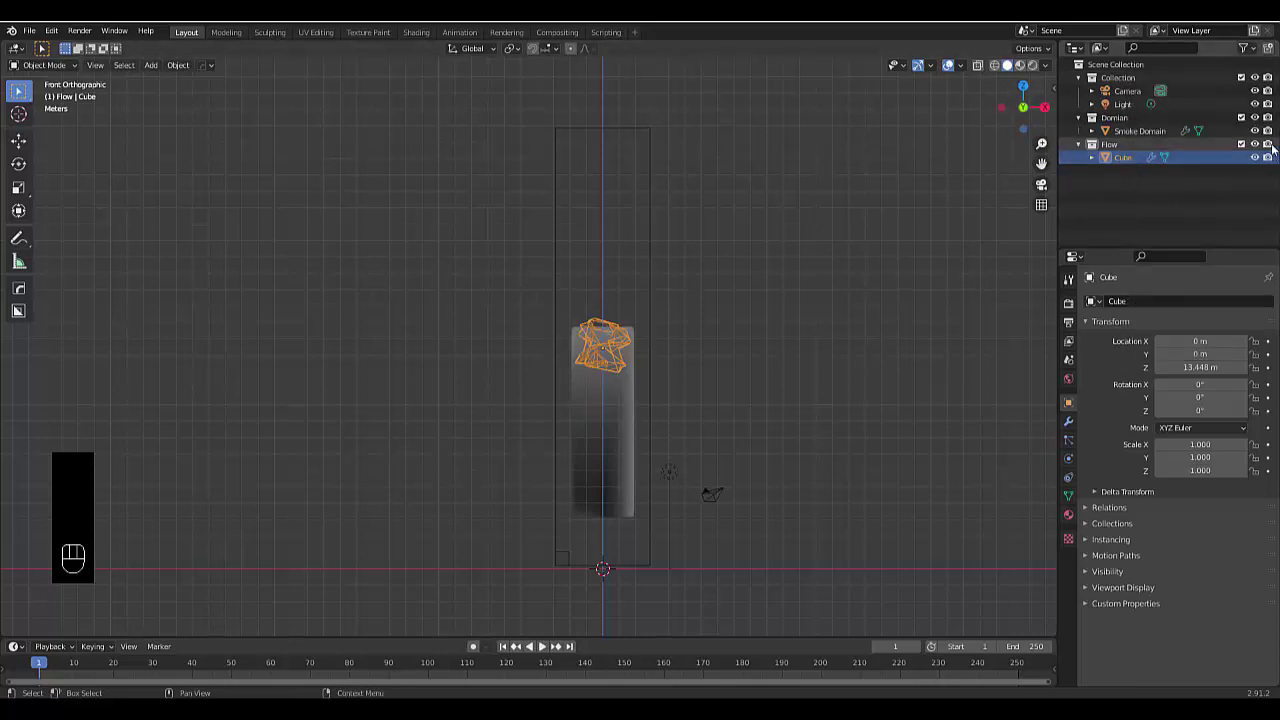
Add a third collection named 'Force'
right_click(1108, 204)
click(1108, 204)
click(1123, 174)
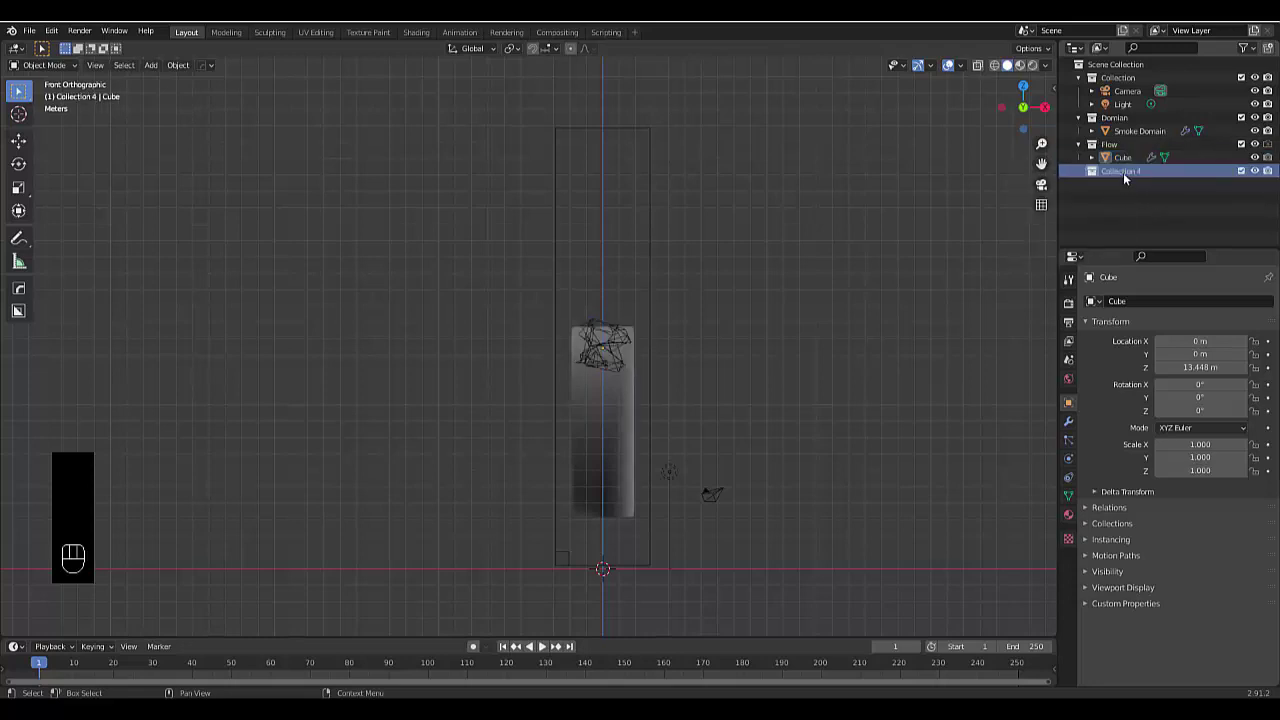
double_click(1123, 172)
text(I)
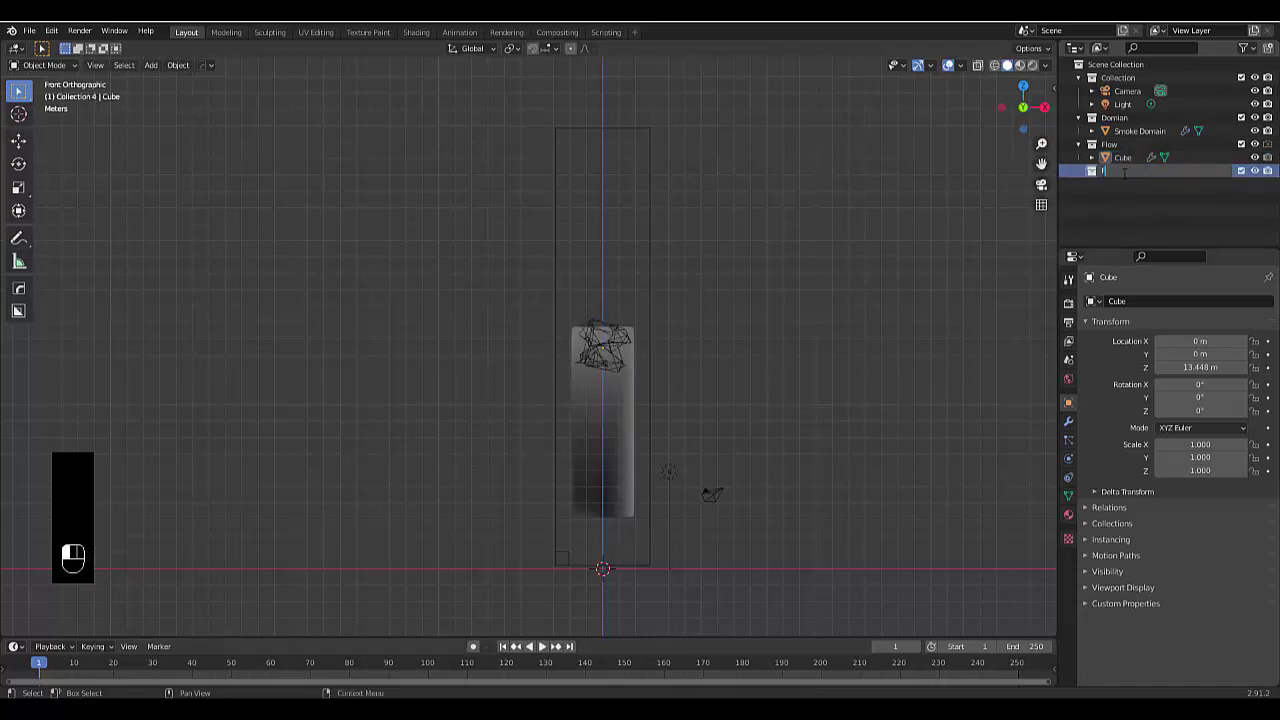
text(orce)
key(Return)
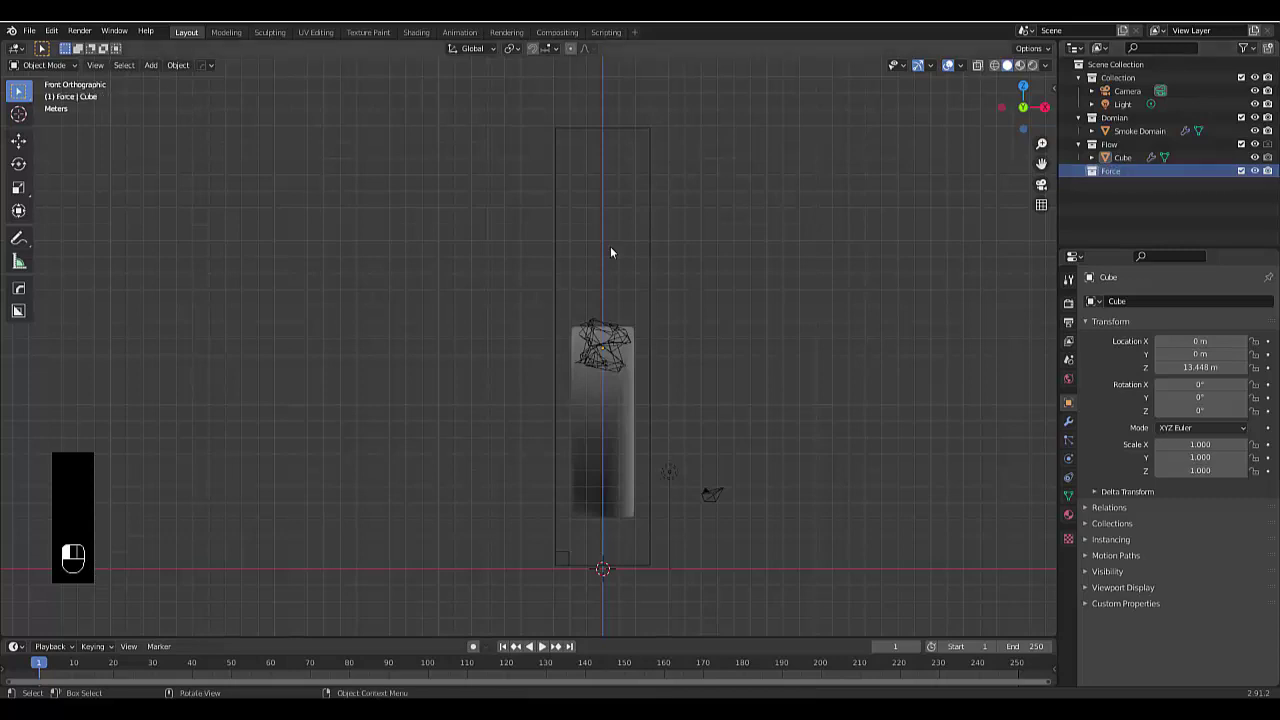
Add a Vortex force field and scale it to about 2.834
shift+middle_drag(567, 420, 523, 461)
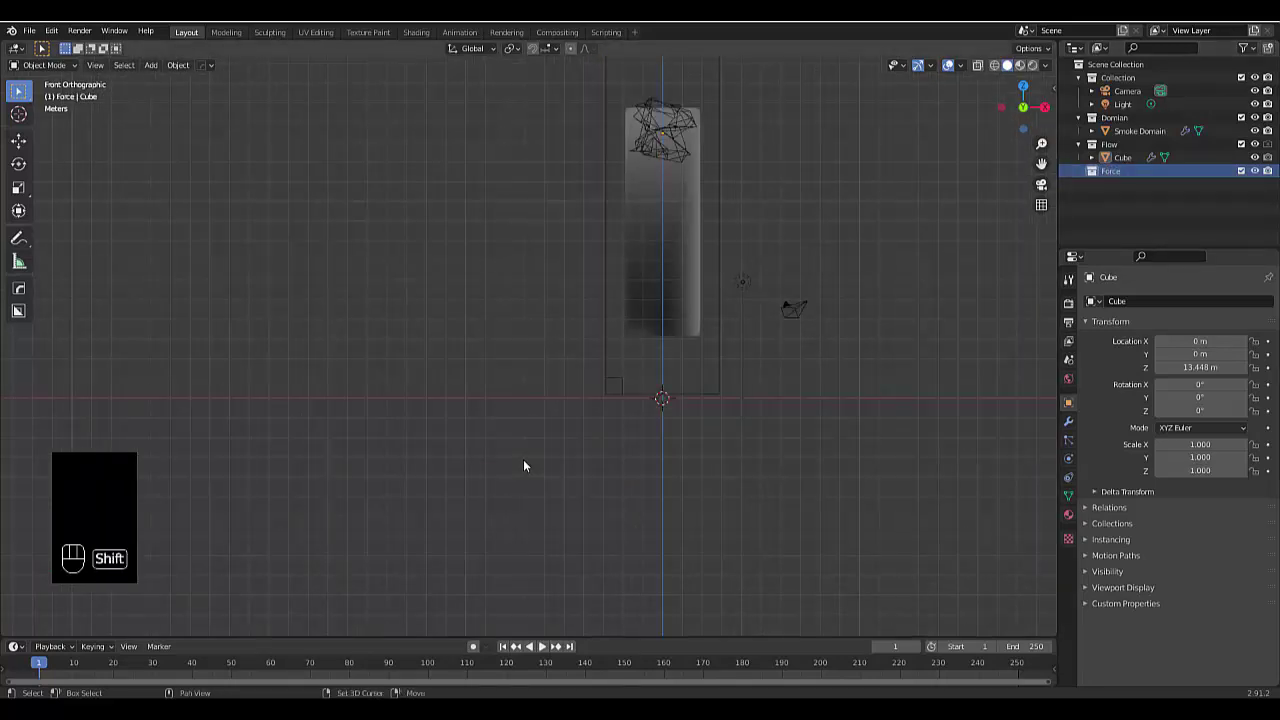
key(shift+a)
mouse_move(523, 461)
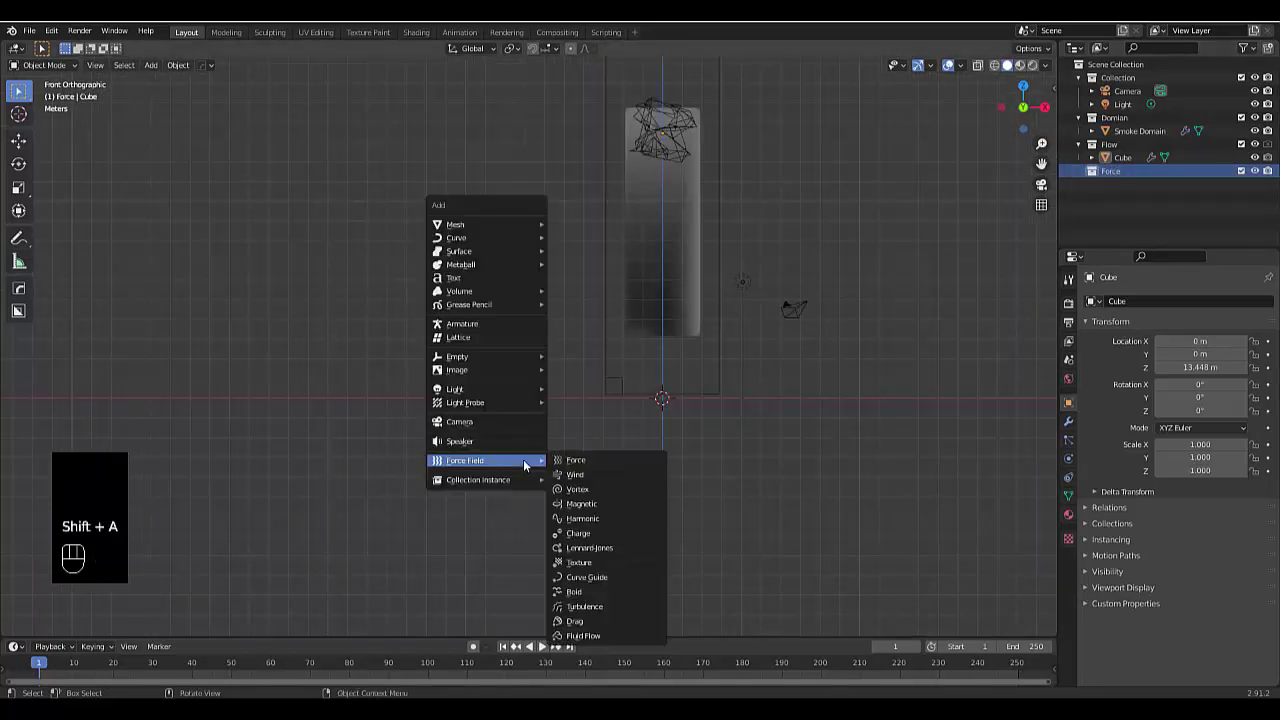
click(601, 490)
scroll(691, 338, up, 3)
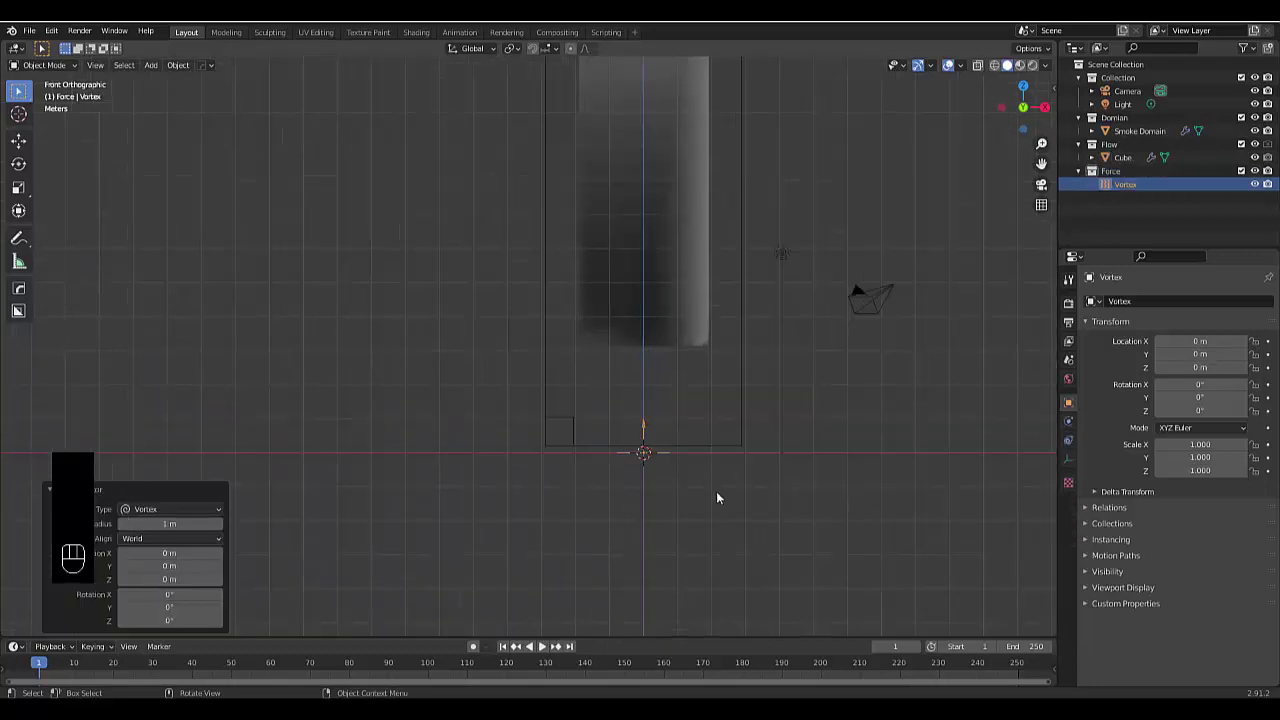
key(s)
click(876, 508)
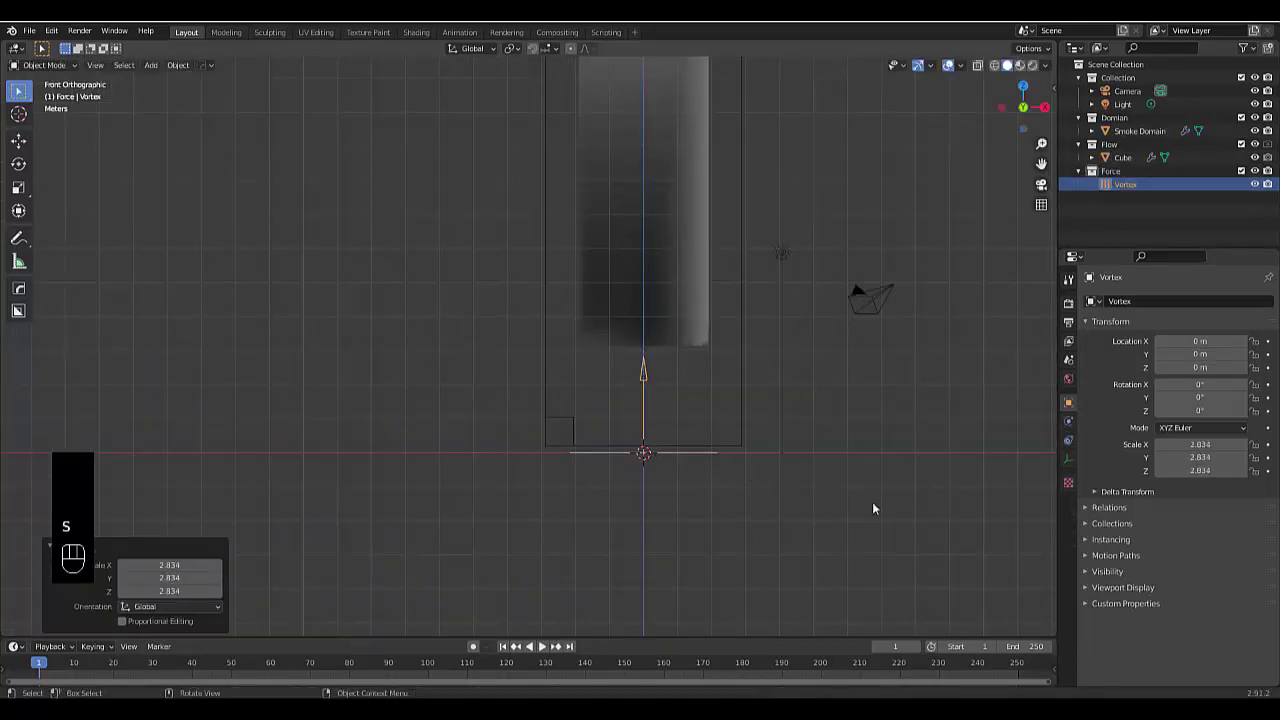
Set the Vortex force field Strength to 8.5
click(1068, 421)
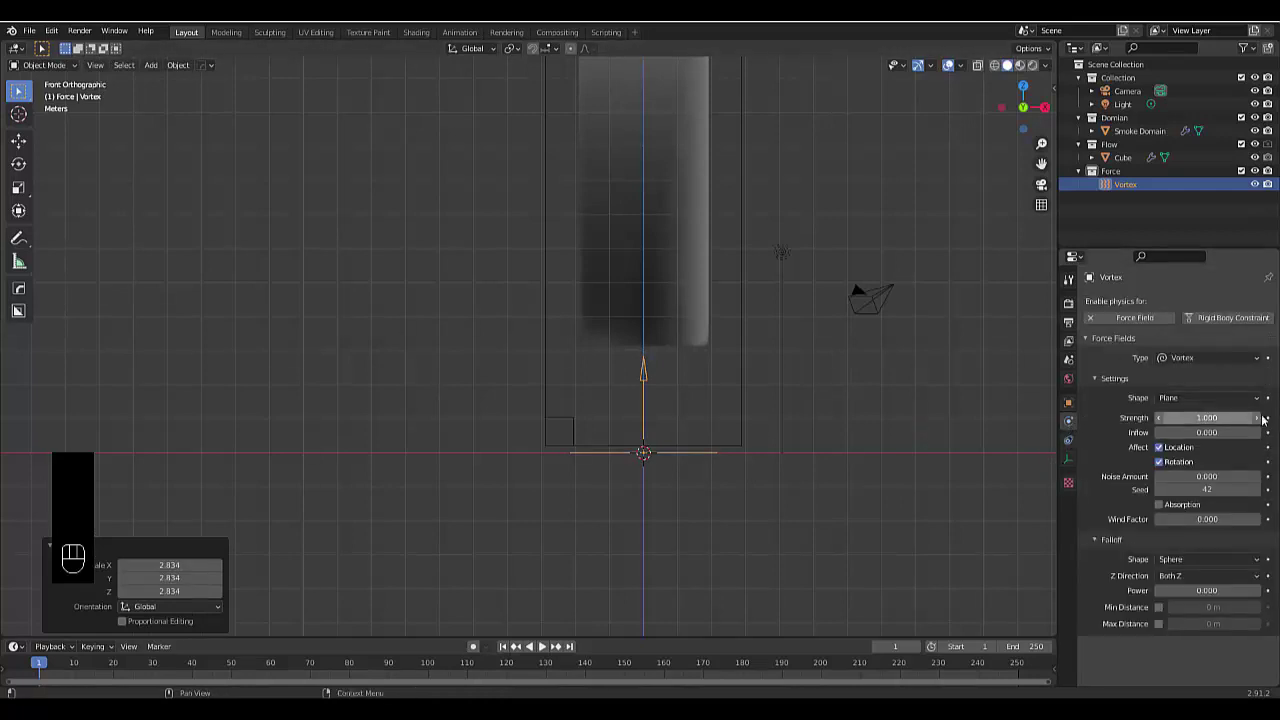
click(1236, 417)
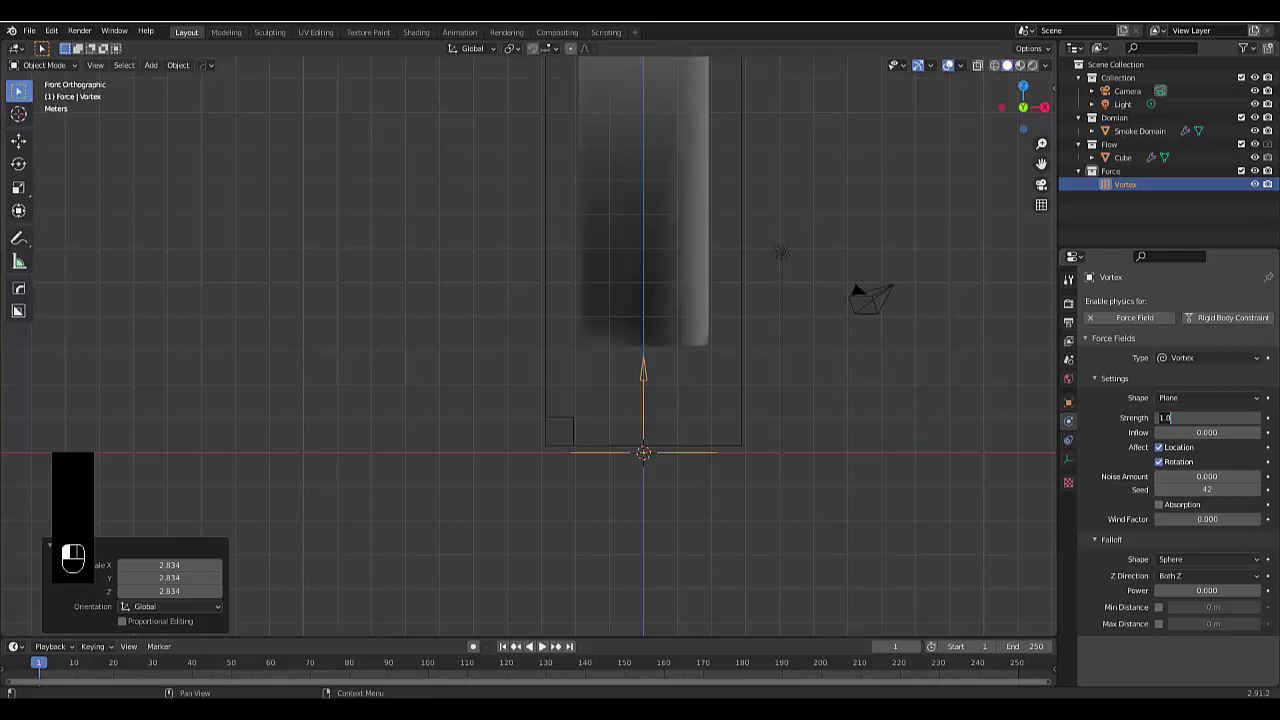
text(8.5)
key(Return)
scroll(721, 506, down, 3)
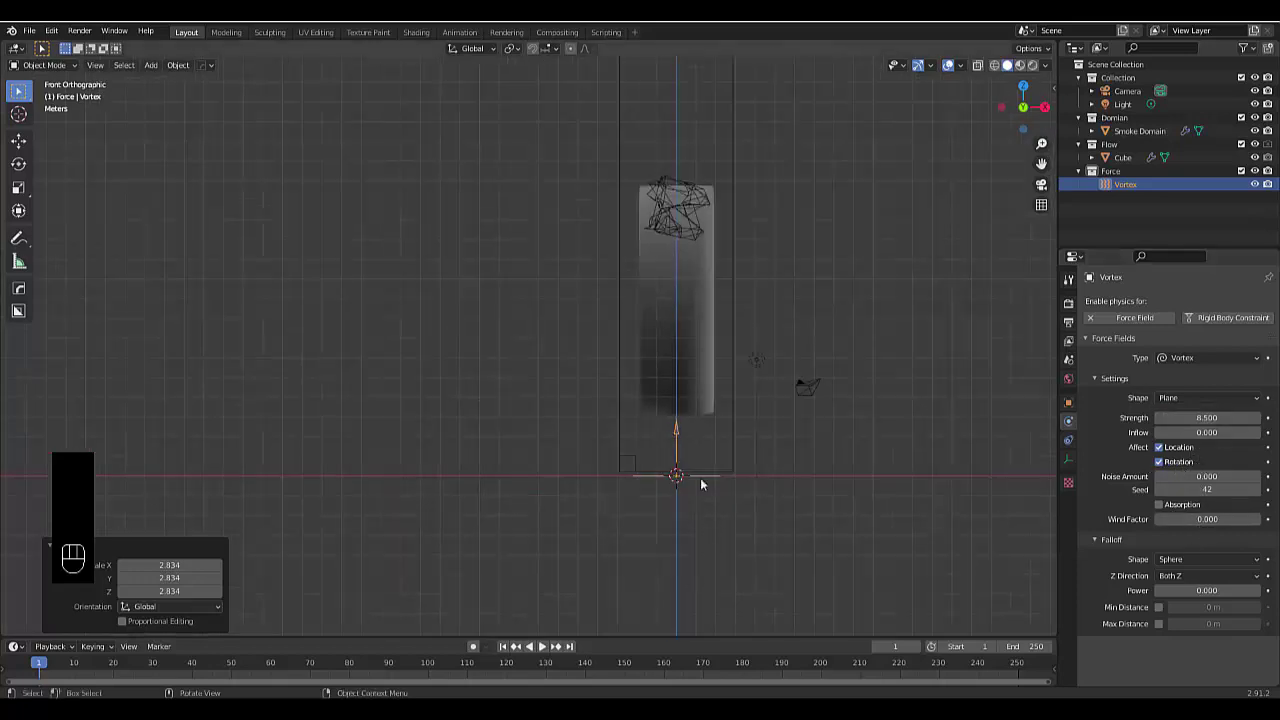
Set the Smoke Domain's Resolution Division to 100
click(617, 353)
double_click(1207, 458)
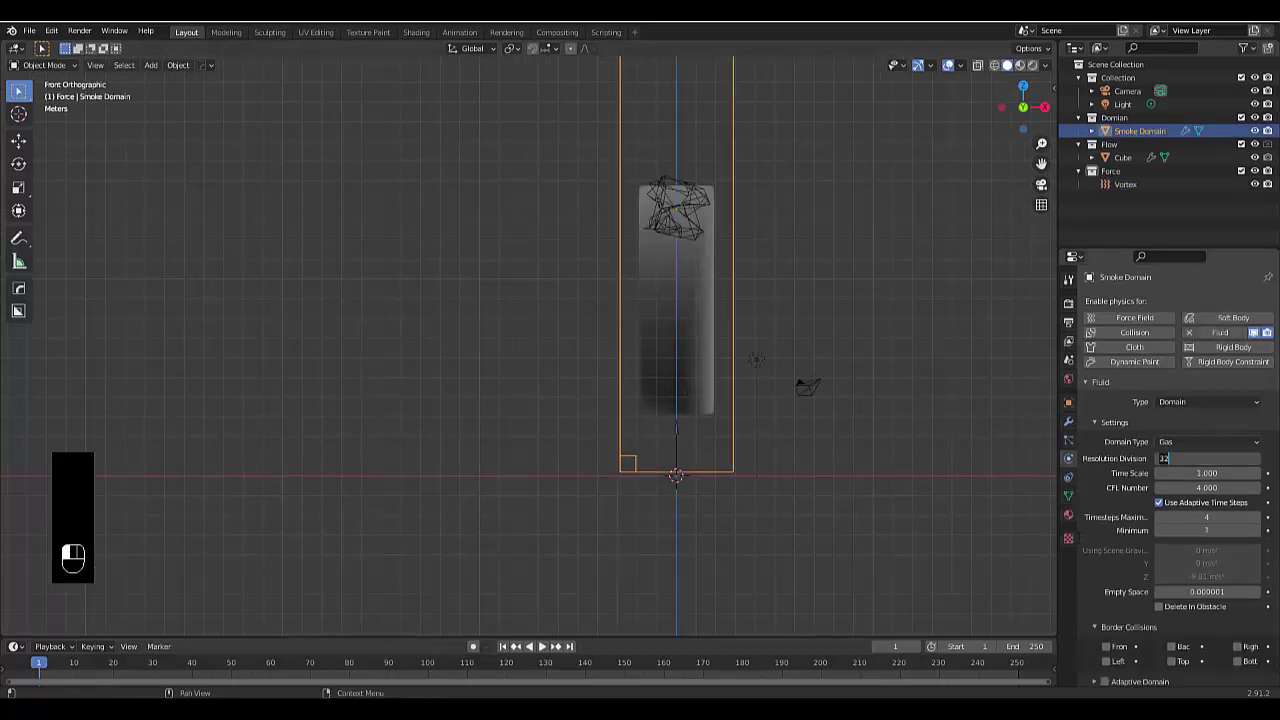
text(64)
key(Return)
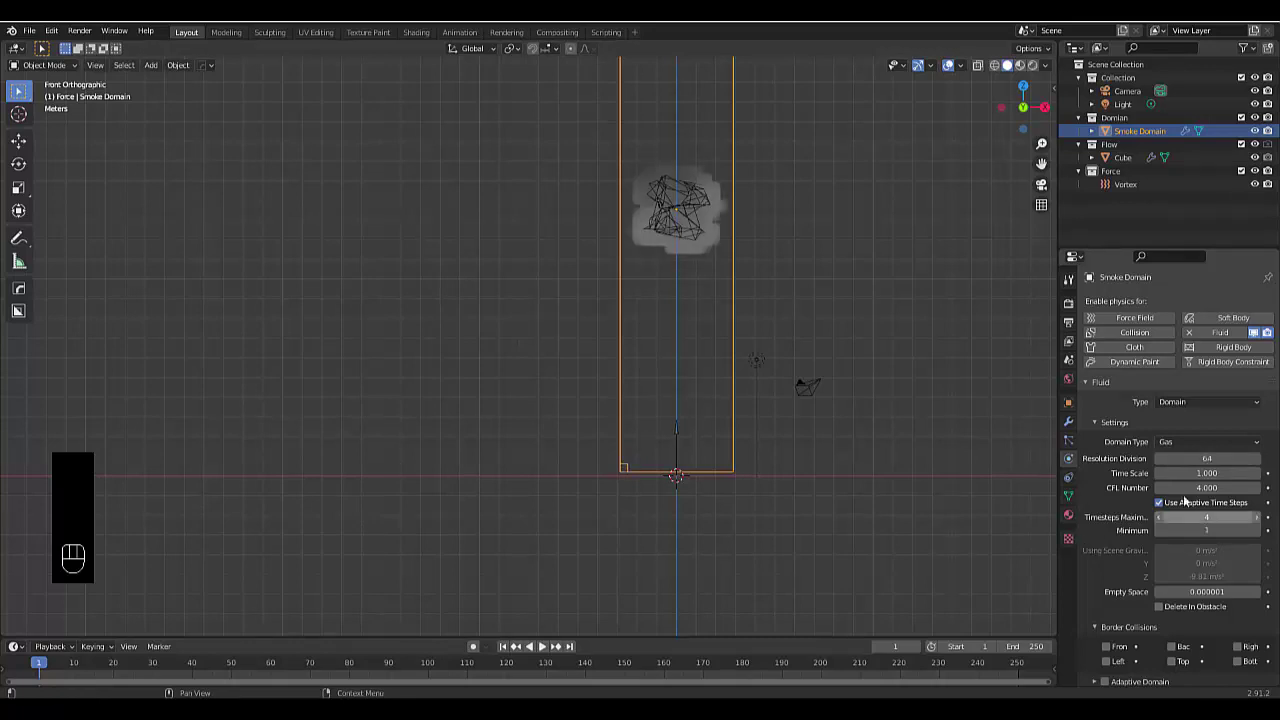
double_click(1205, 458)
text(100)
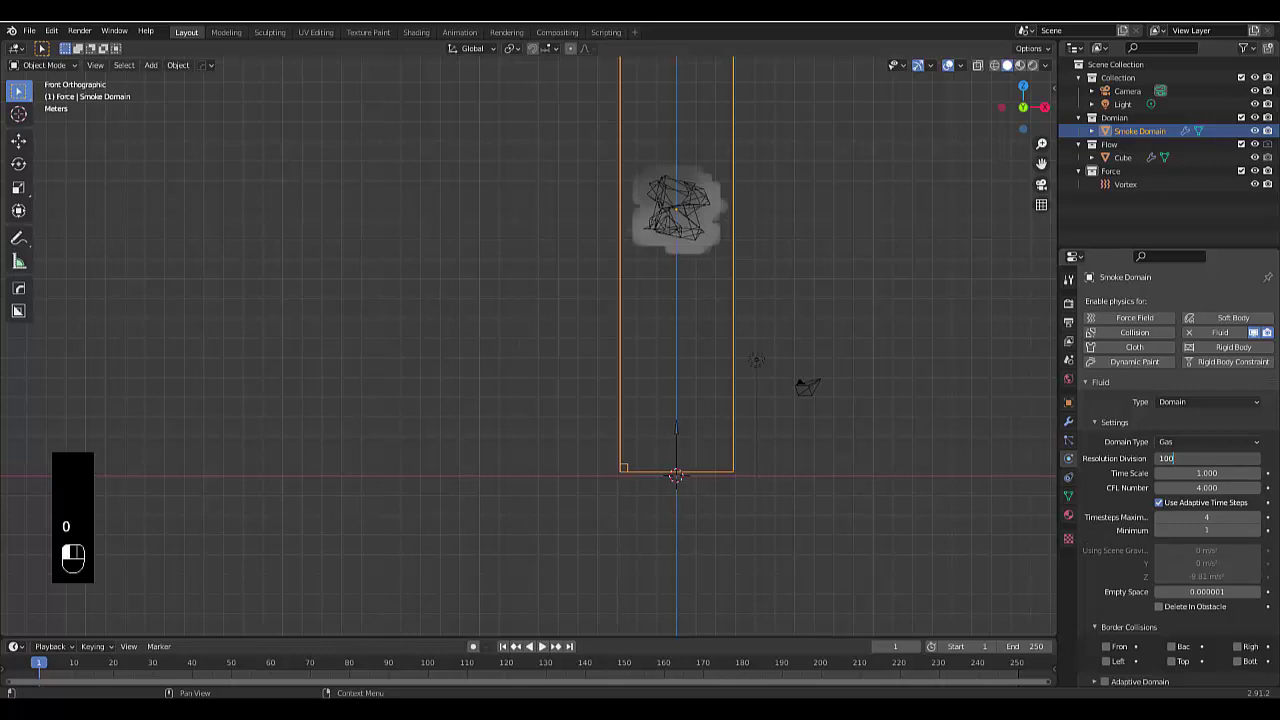
key(Return)
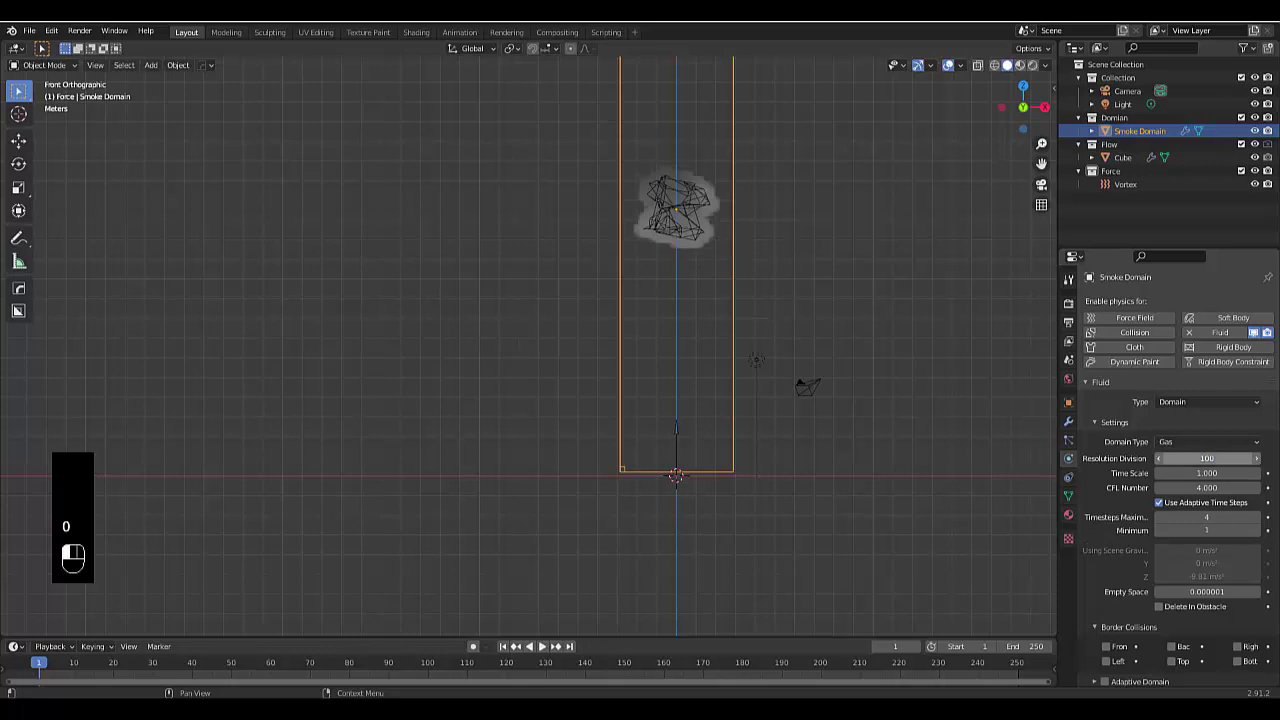
Enable Adaptive Domain with Add Resolution 10
scroll(1136, 572, down, 2)
scroll(1136, 572, down, 5)
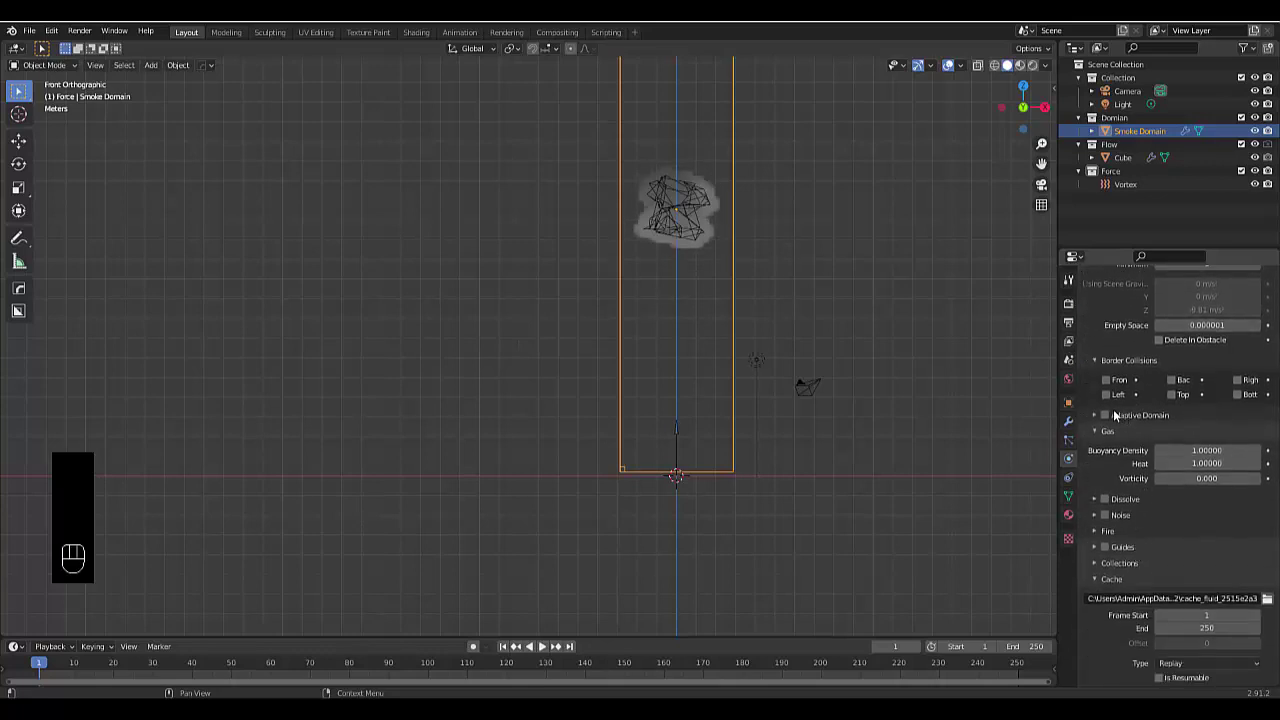
click(1104, 415)
click(1133, 415)
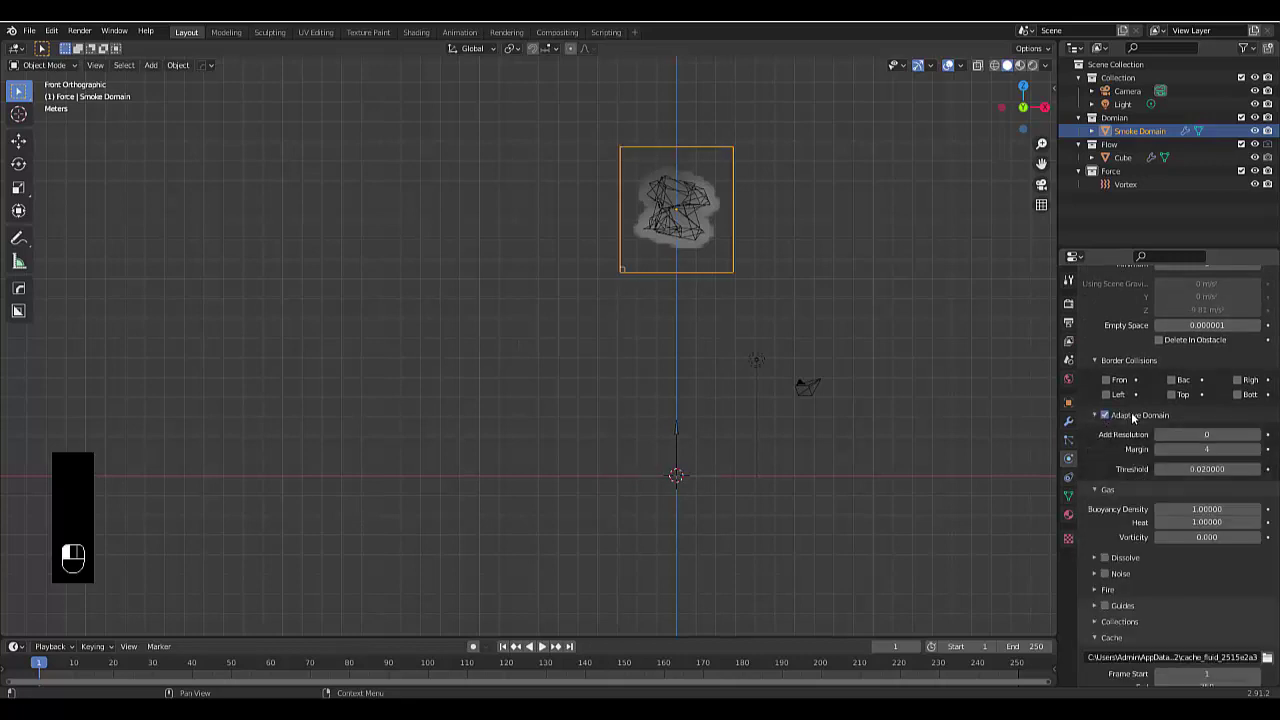
double_click(1207, 434)
text(0)
key(Return)
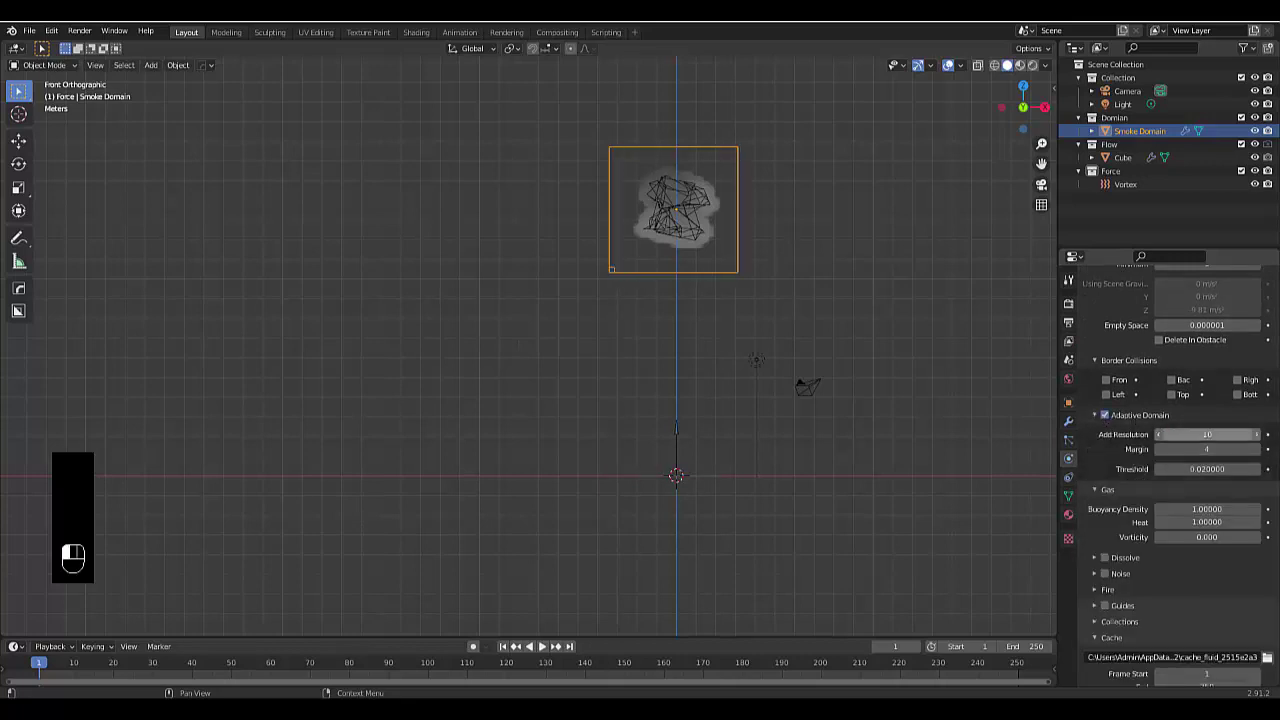
scroll(1133, 507, down, 5)
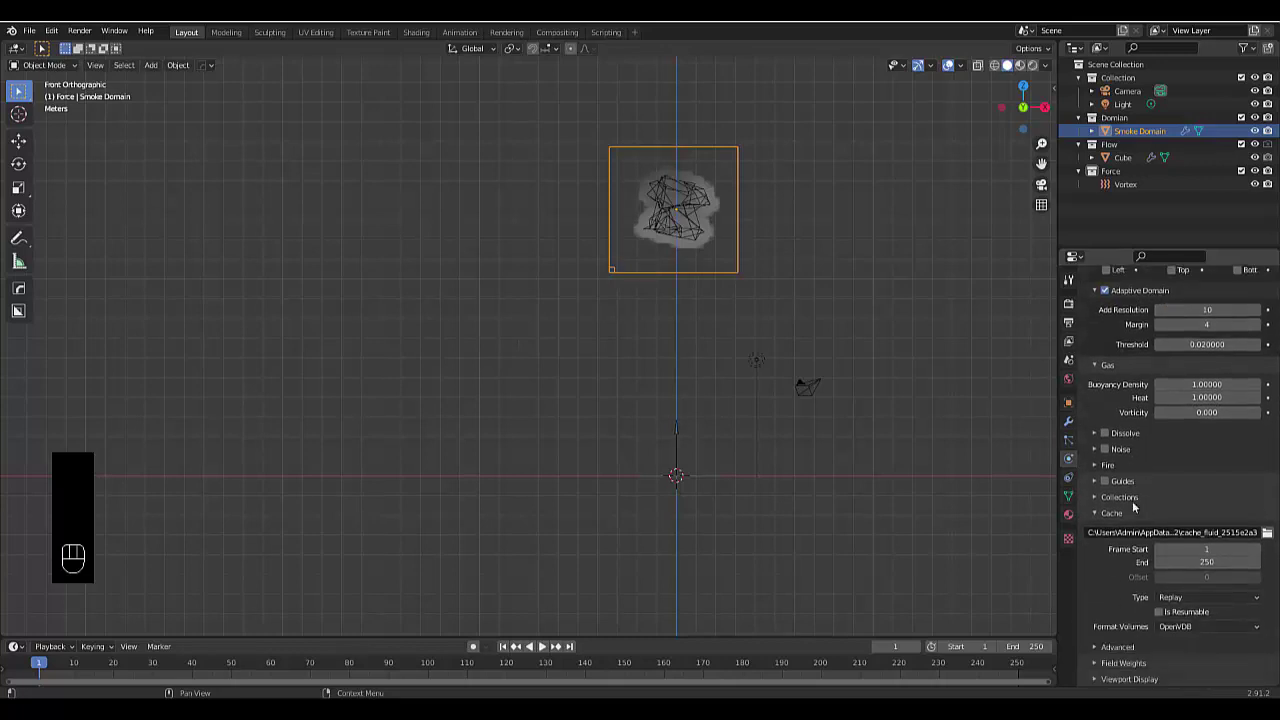
Set the smoke cache to type All, resumable, with End frame 75
click(1180, 597)
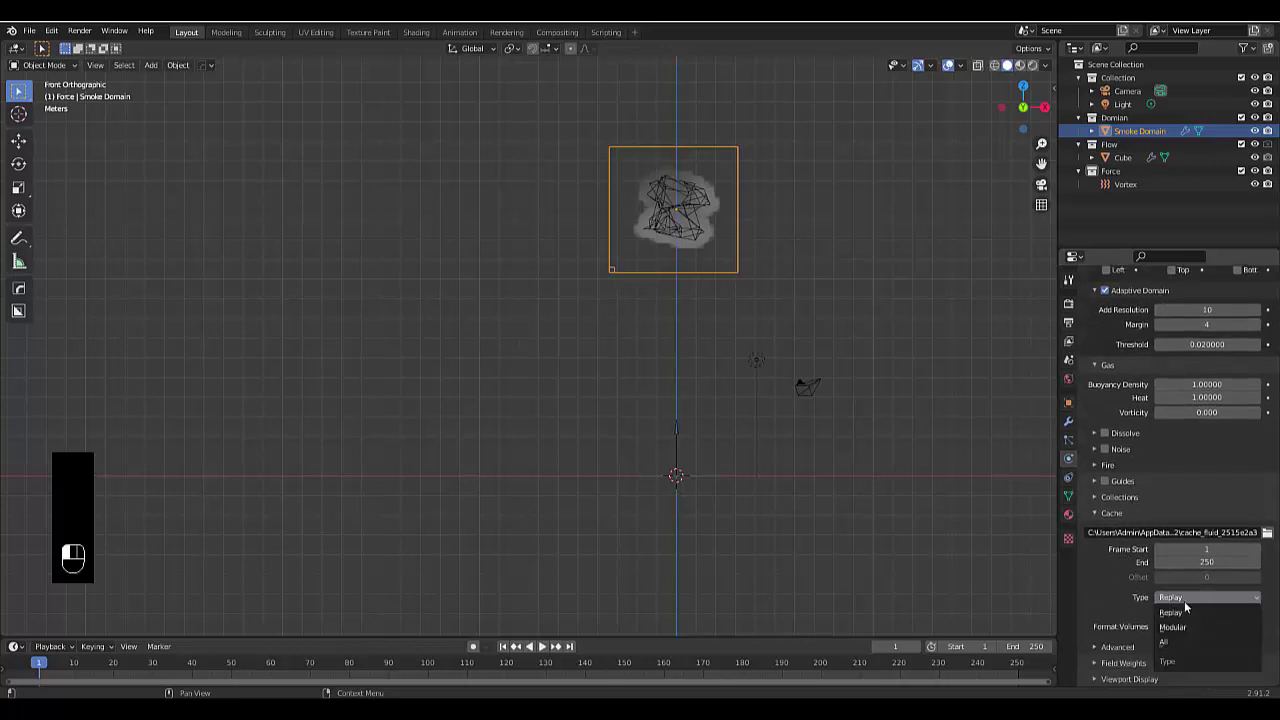
click(1178, 643)
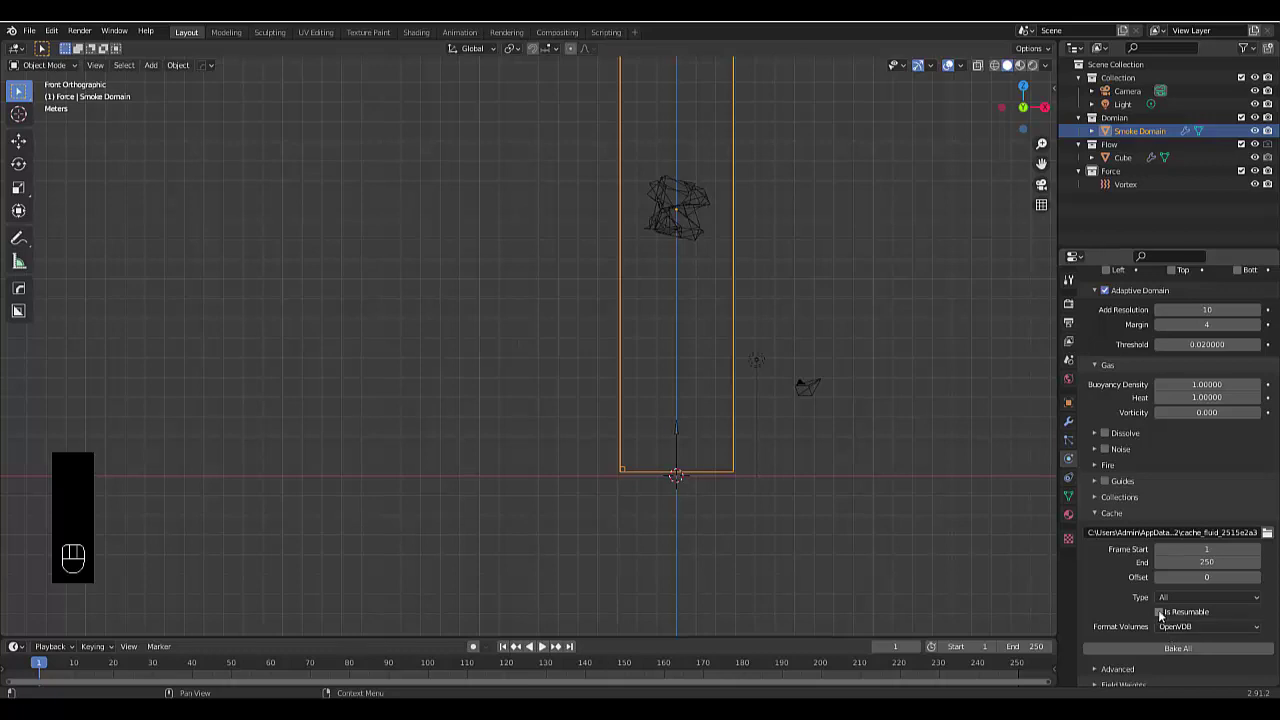
click(1159, 612)
double_click(1207, 562)
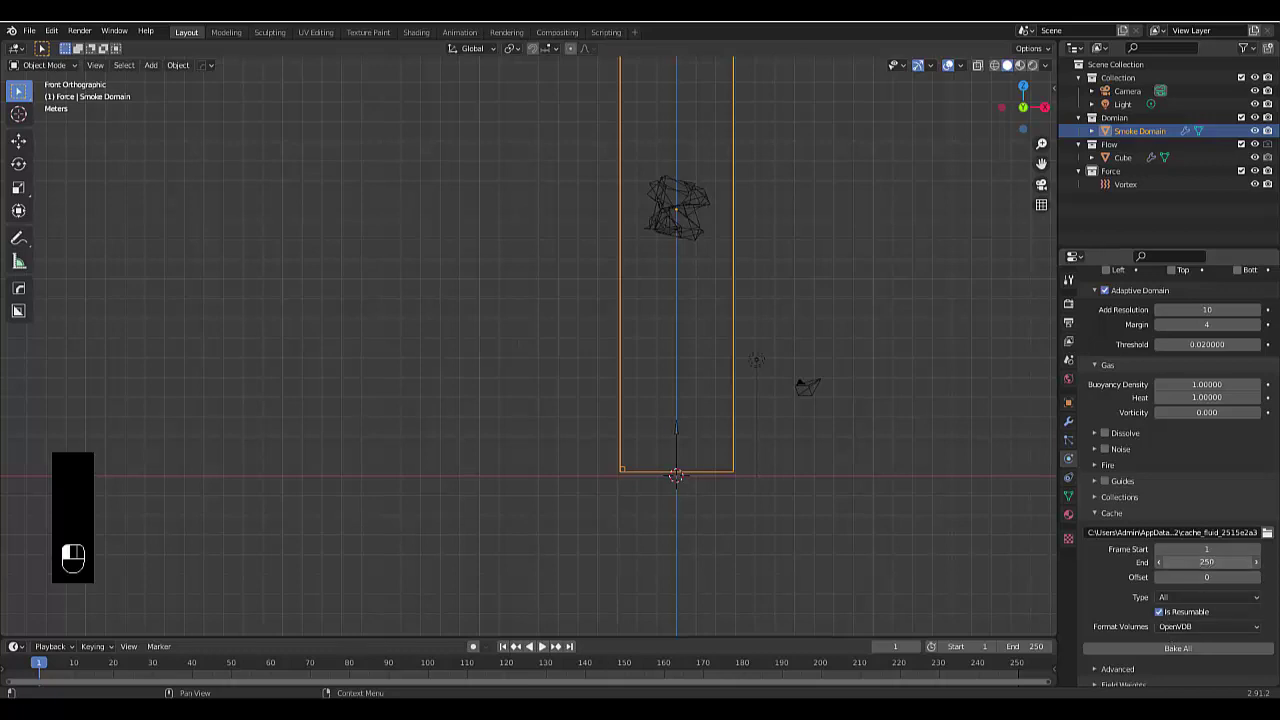
text(7)
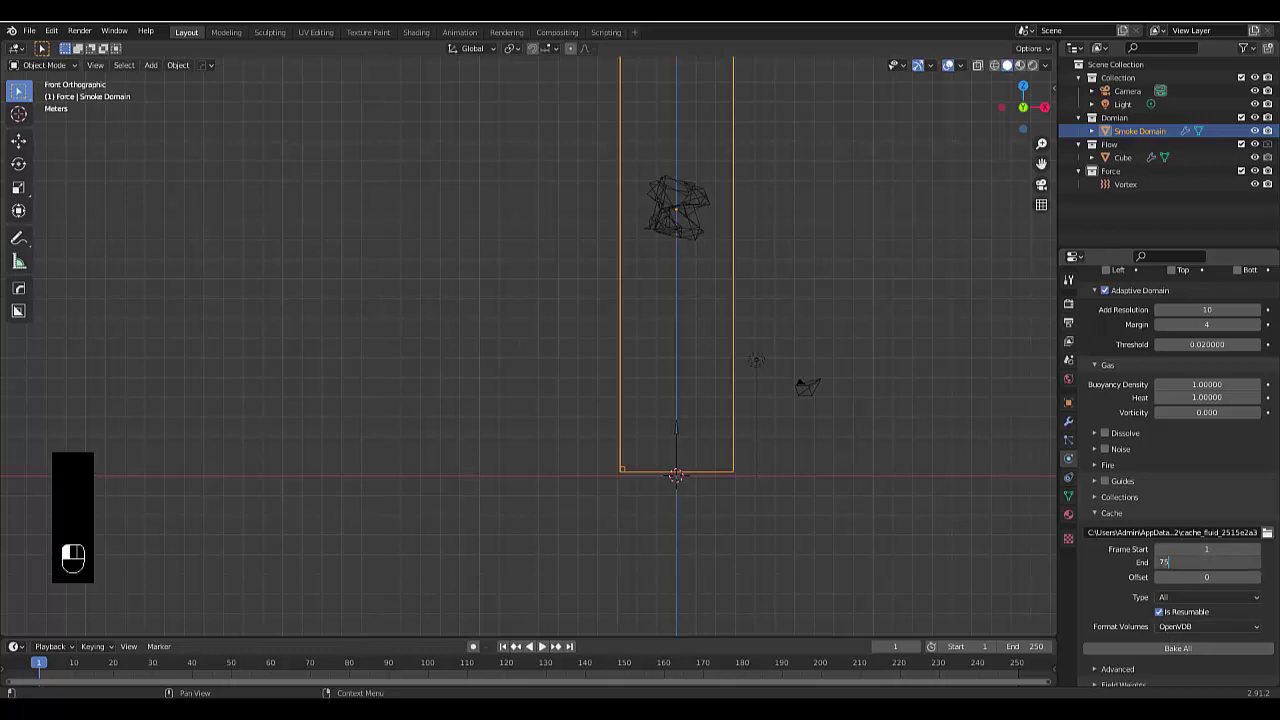
text(5)
key(Return)
Set the scene end frame to 75 and start the smoke bake
click(1010, 646)
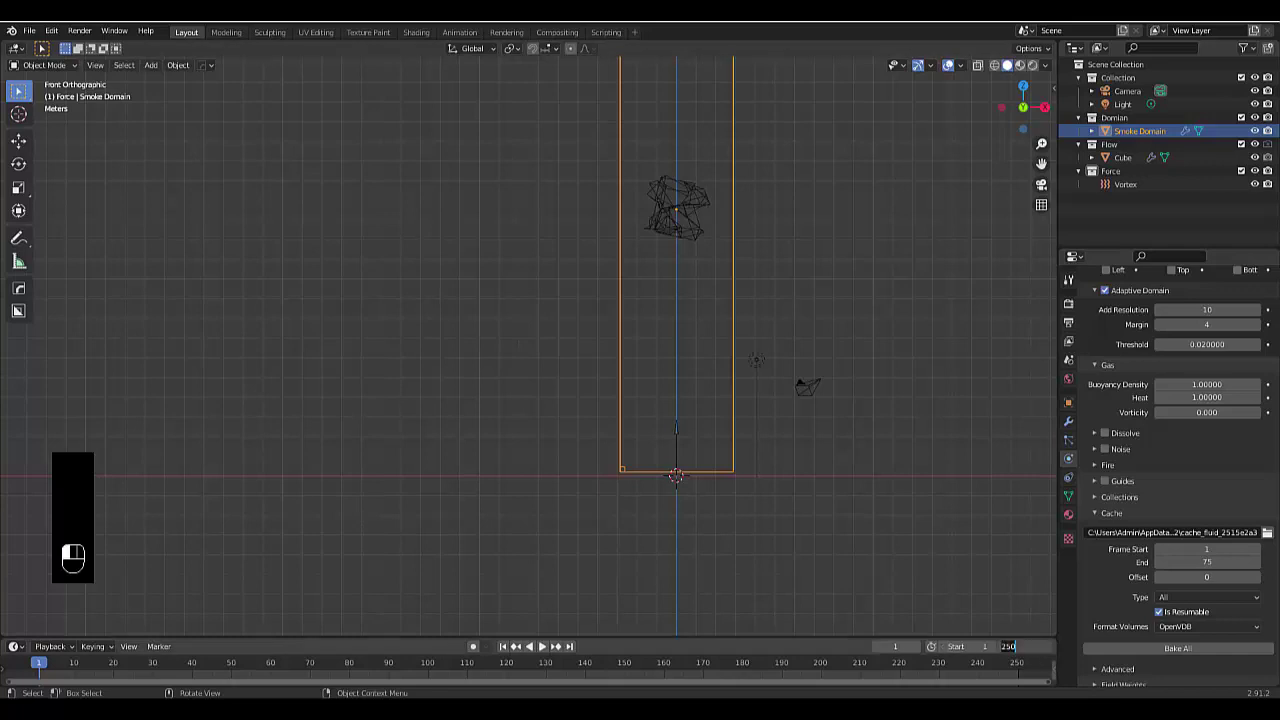
text(75)
key(Return)
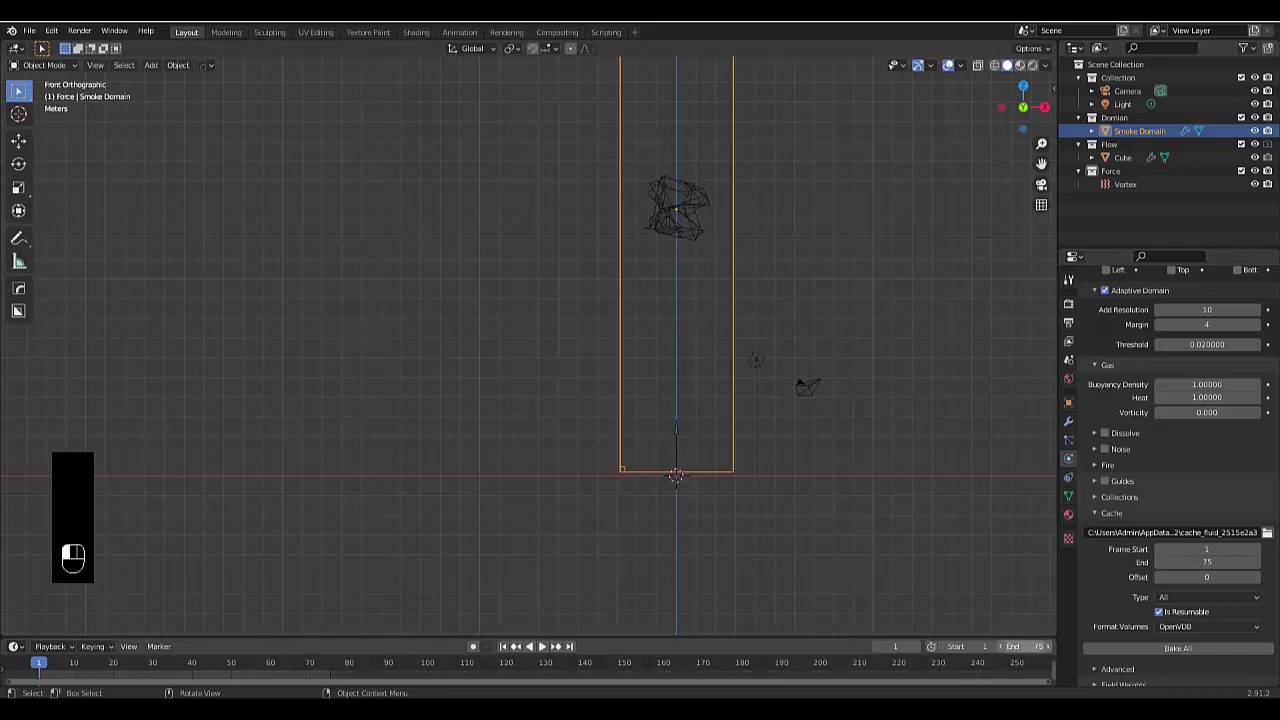
click(1163, 653)
Bake all of the smoke cache and play back the animation
click(1163, 653)
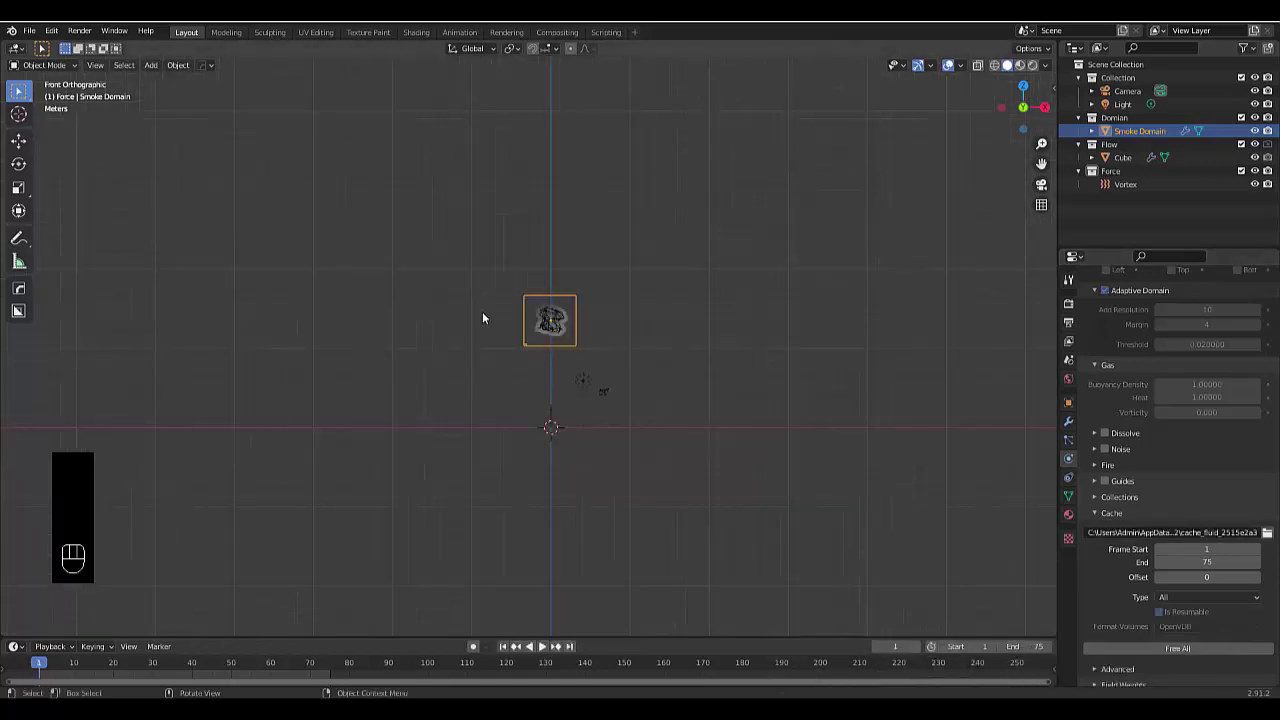
key(space)
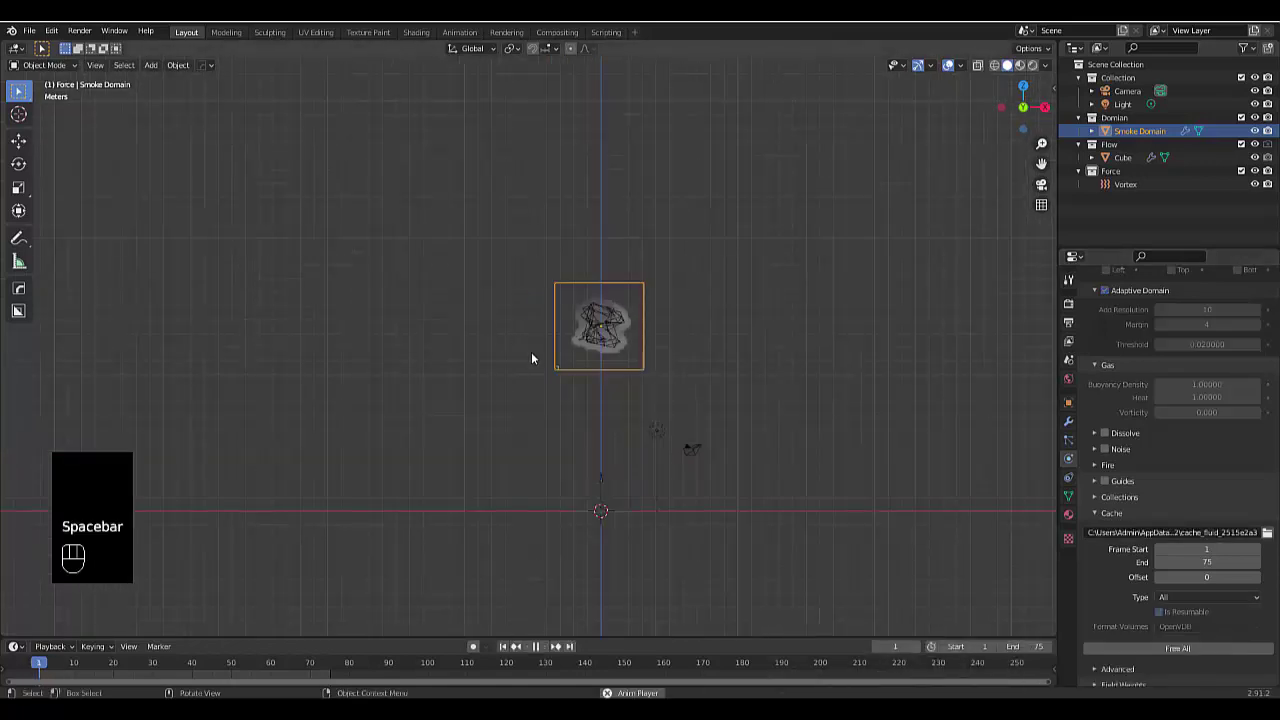